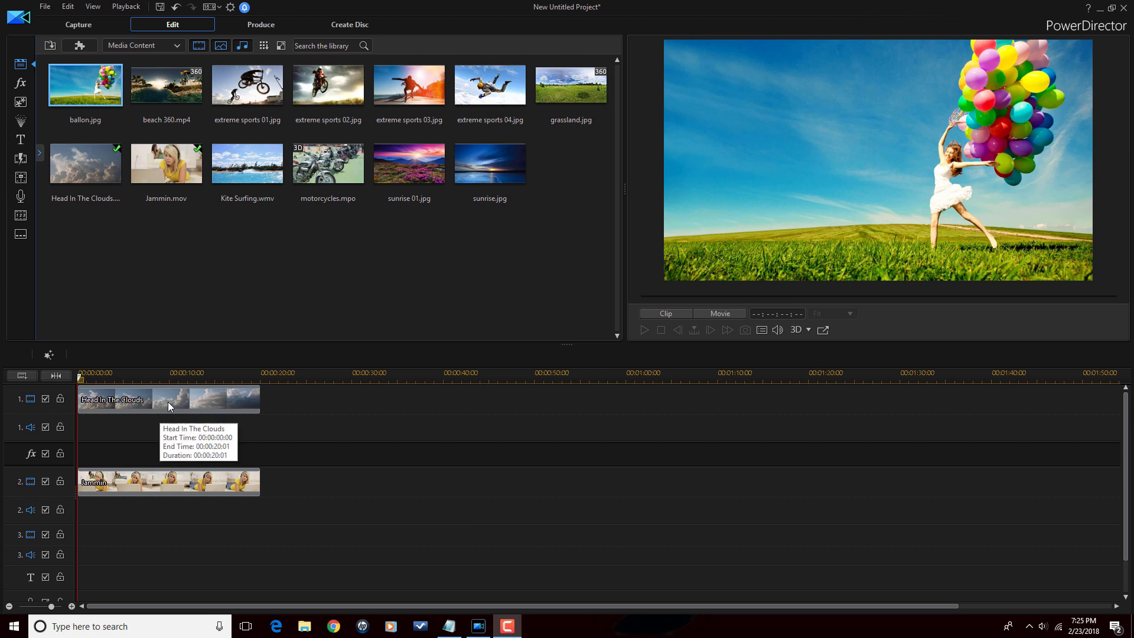
Step: Hide video track 2 to view the Head In The Clouds clip alone, and show the track again
{"action": "left_click", "coordinate": [154, 402]}
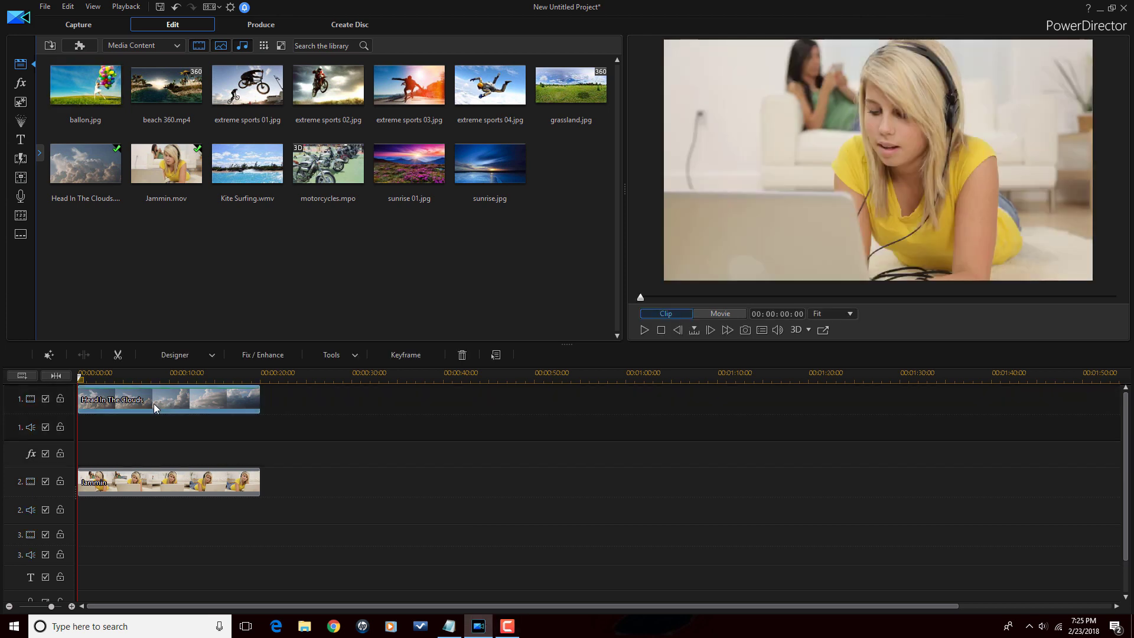
{"action": "left_click", "coordinate": [46, 482]}
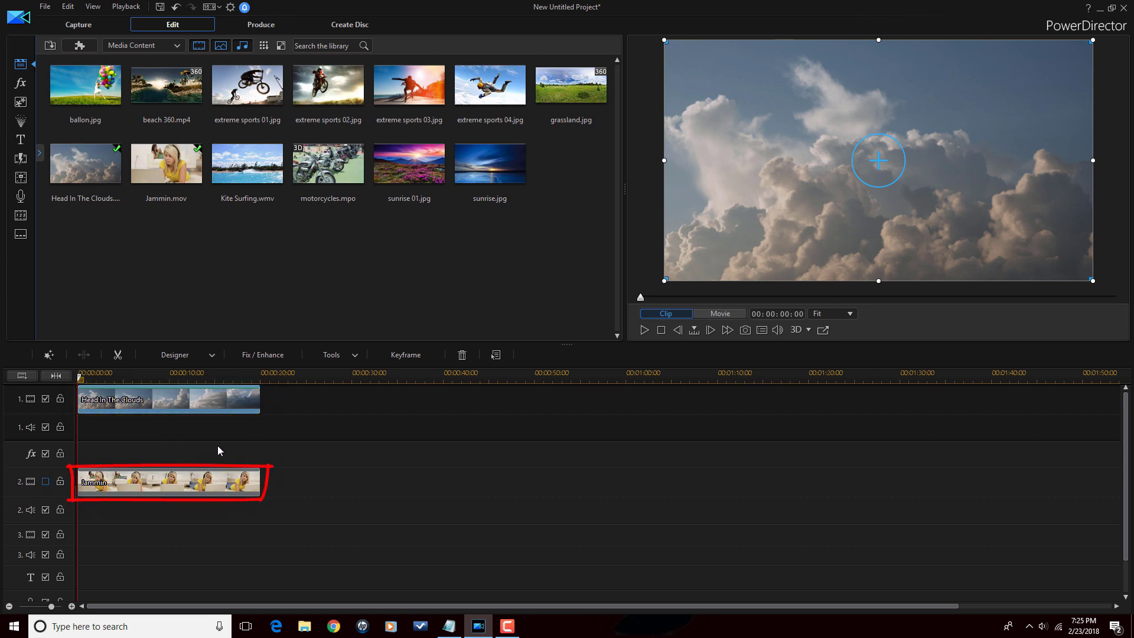
{"action": "key", "text": "ctrl+z"}
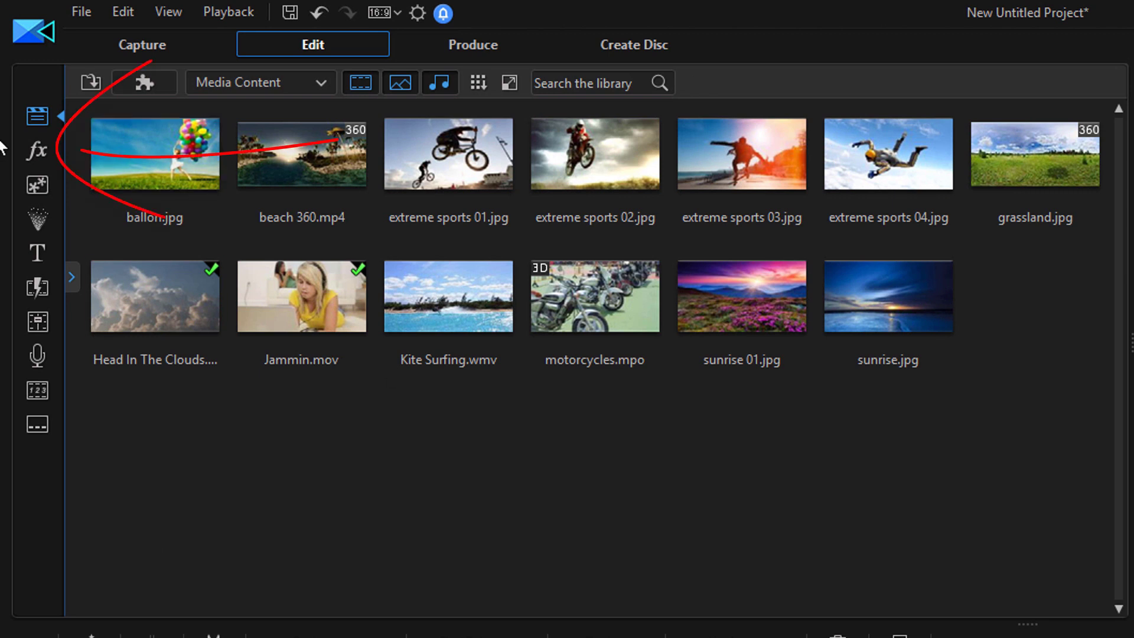
Step: Apply the NewBlue Garbage Matte video effect to the Jammin clip on track 2
{"action": "left_click", "coordinate": [37, 147]}
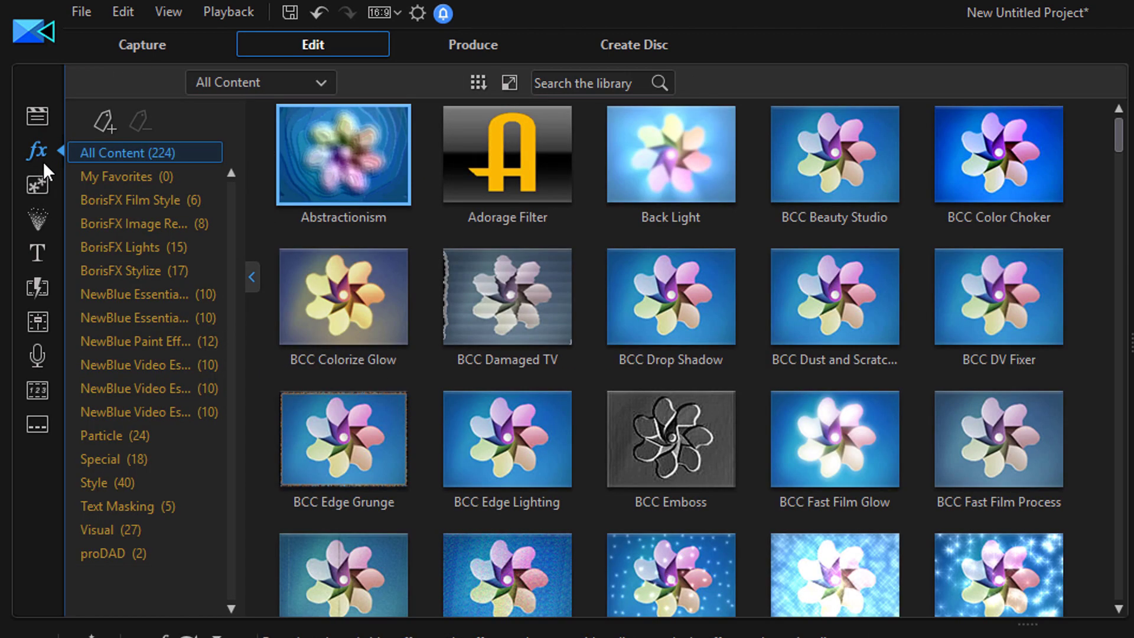
{"action": "left_click", "coordinate": [137, 390]}
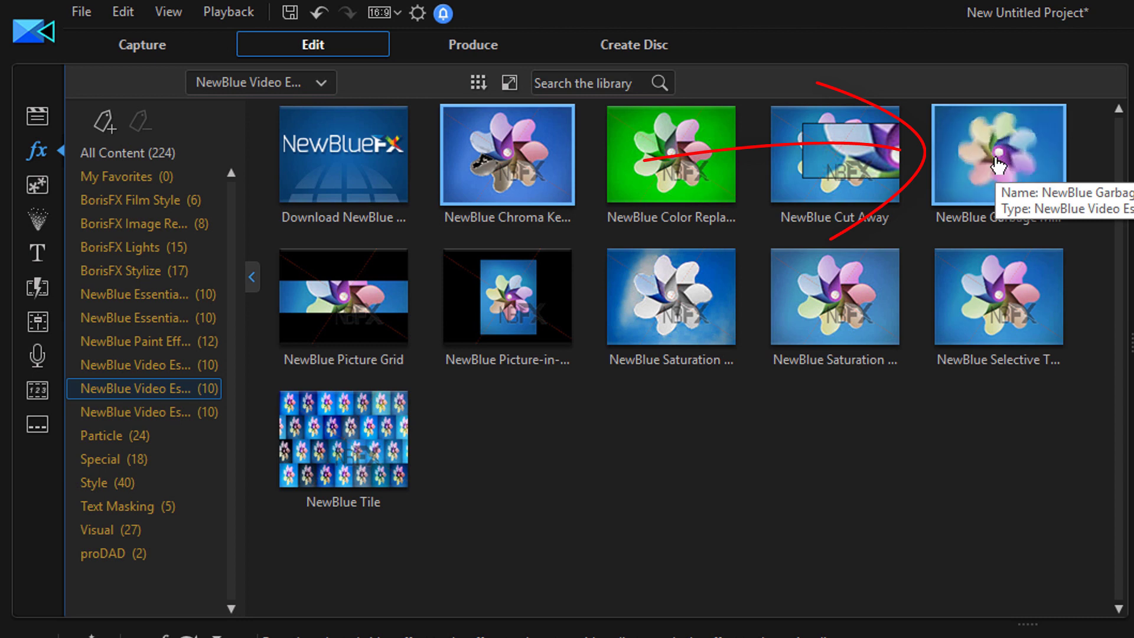
{"action": "left_click_drag", "start_coordinate": [998, 165], "coordinate": [442, 637]}
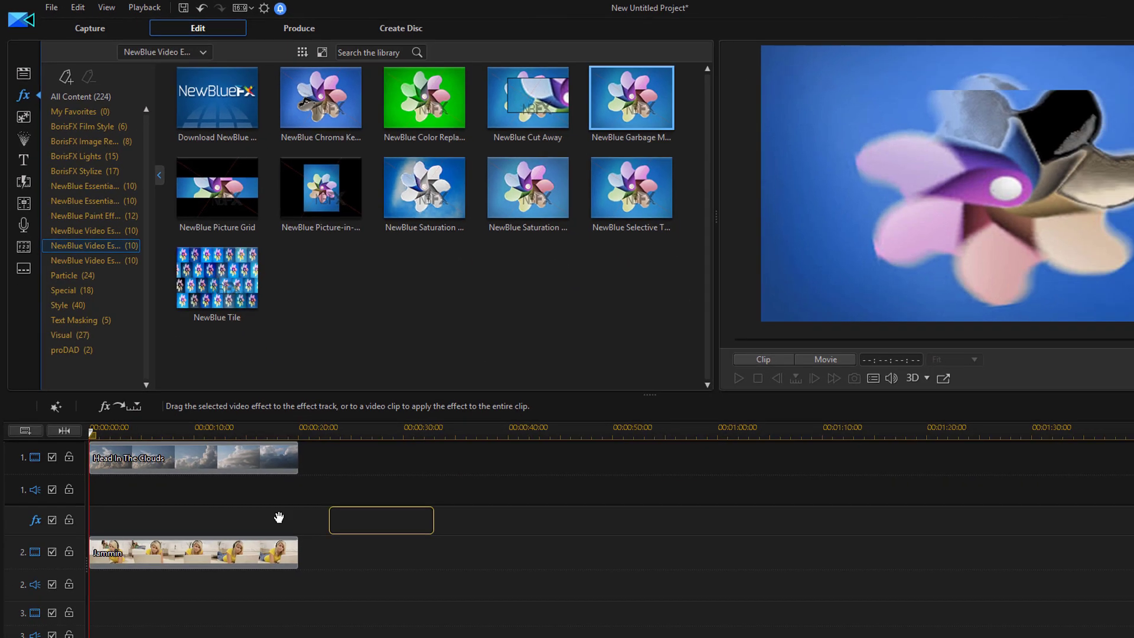
{"action": "left_click_drag", "start_coordinate": [279, 518], "coordinate": [158, 538]}
{"action": "left_click_drag", "start_coordinate": [138, 471], "coordinate": [137, 470]}
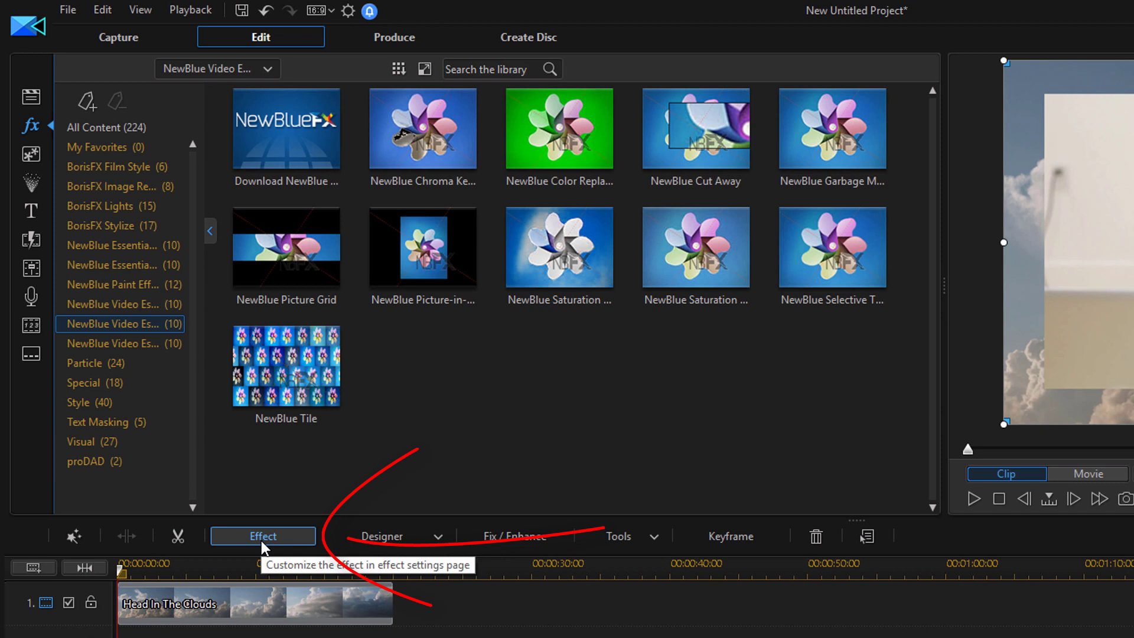
Step: In the garbage matte's effect settings, set Curve to 154 and turn on Show Mask, leaving Invert off
{"action": "left_click", "coordinate": [261, 541]}
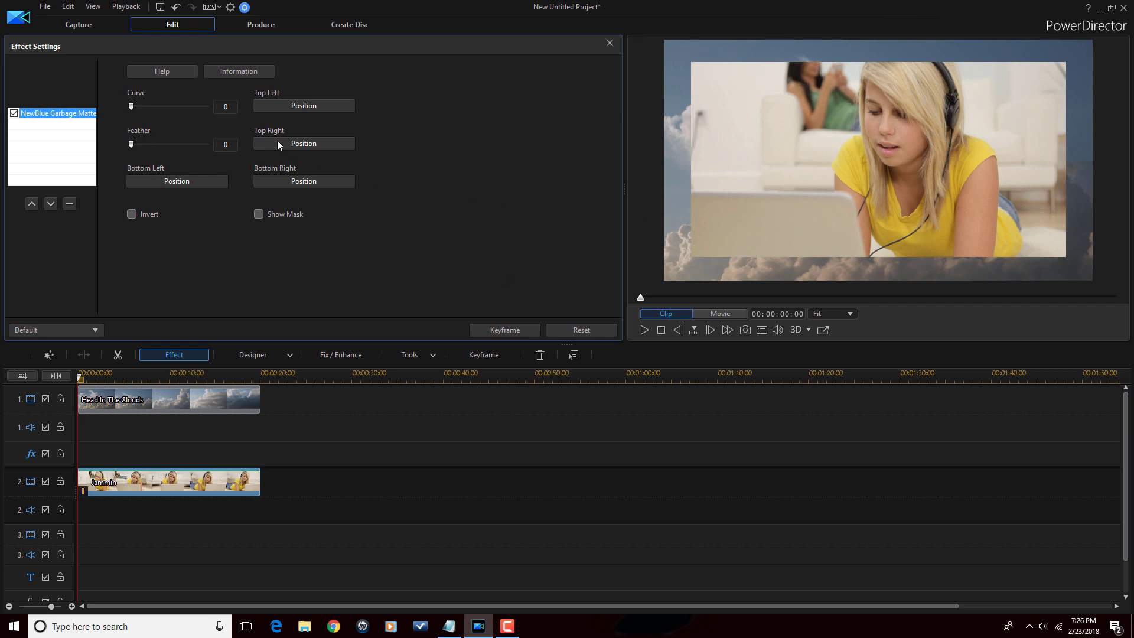
{"action": "left_click", "coordinate": [237, 109]}
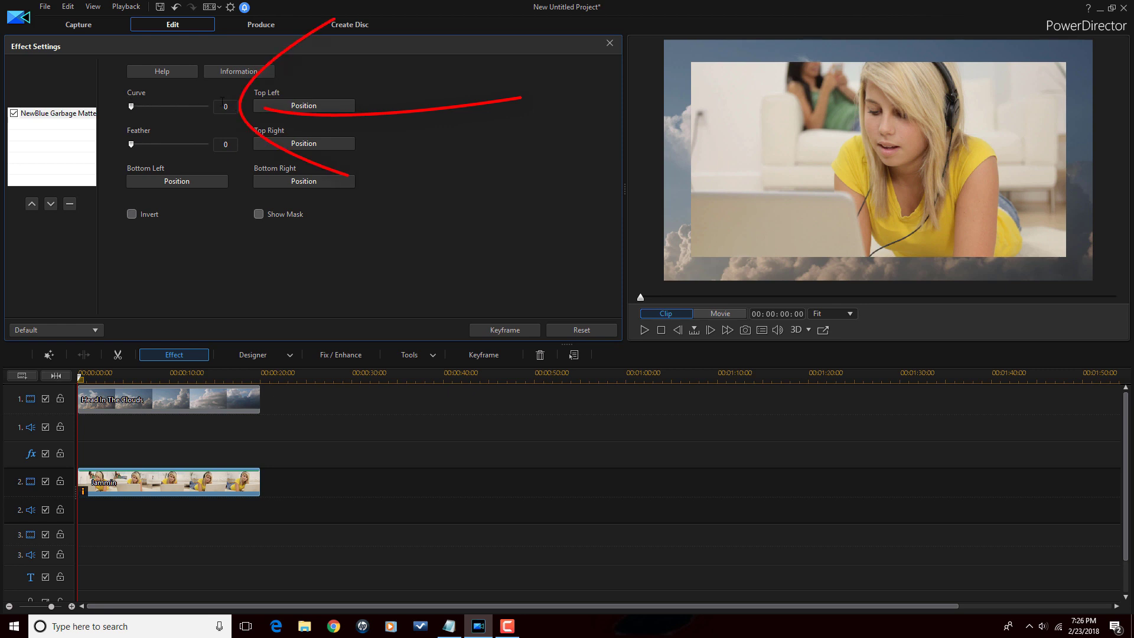
{"action": "left_click_drag", "start_coordinate": [235, 111], "coordinate": [210, 109]}
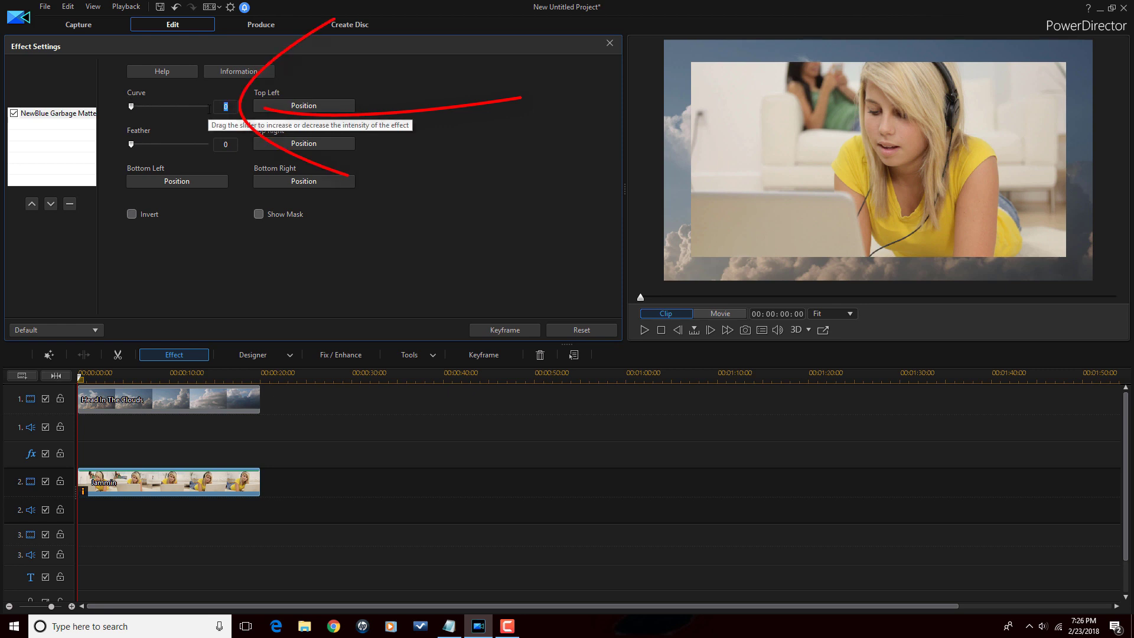
{"action": "type", "text": "154"}
{"action": "key", "text": "Return"}
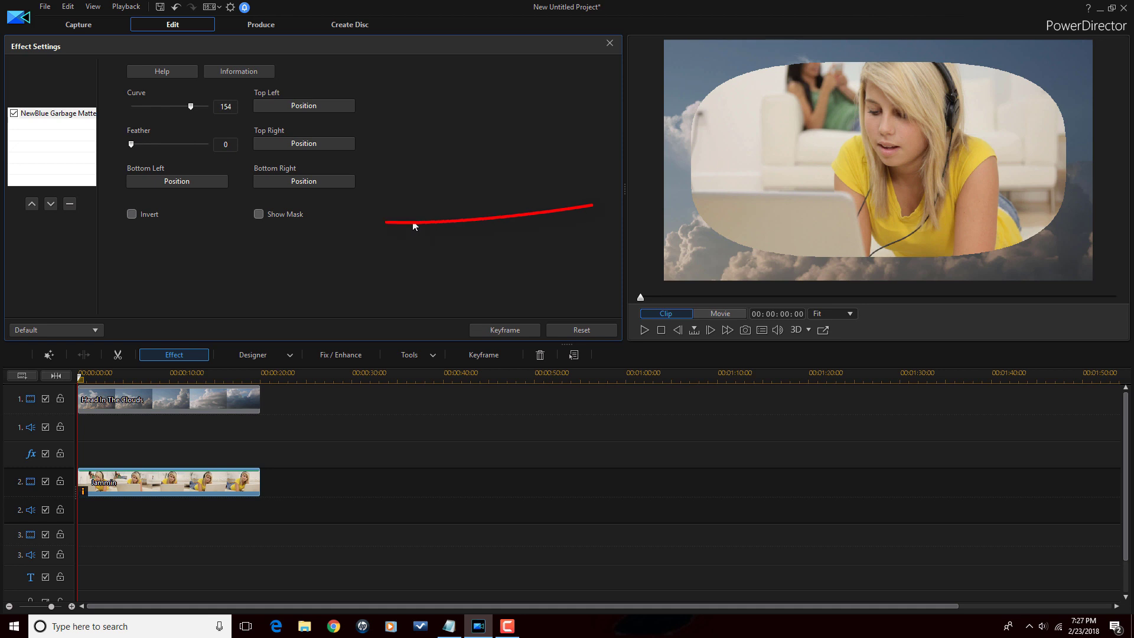
{"action": "left_click", "coordinate": [259, 215]}
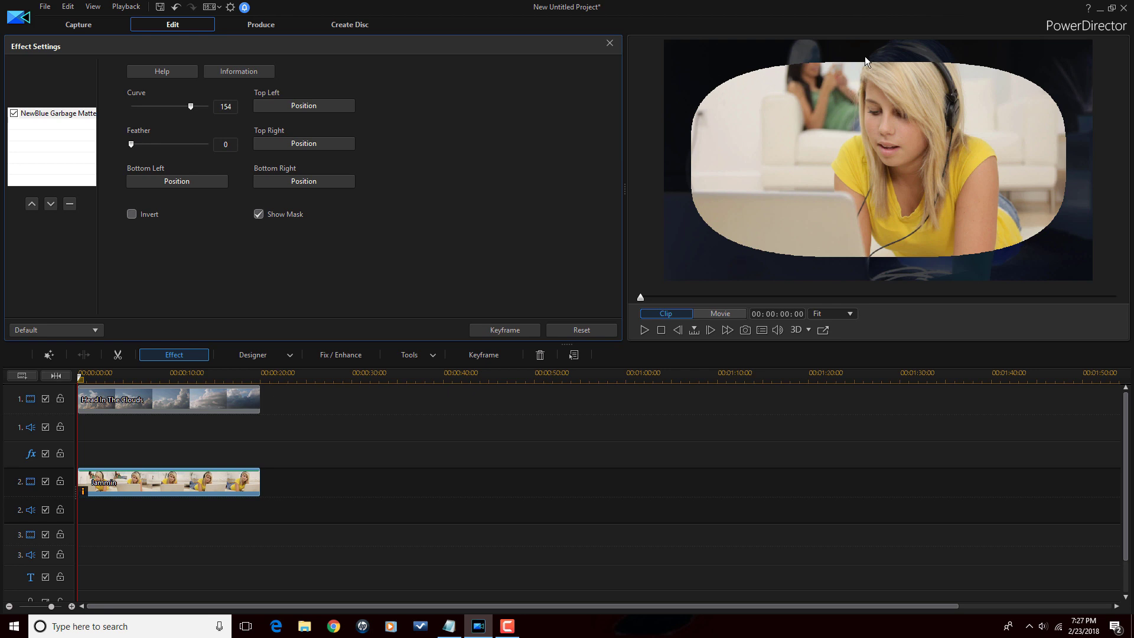
{"action": "left_click", "coordinate": [133, 214]}
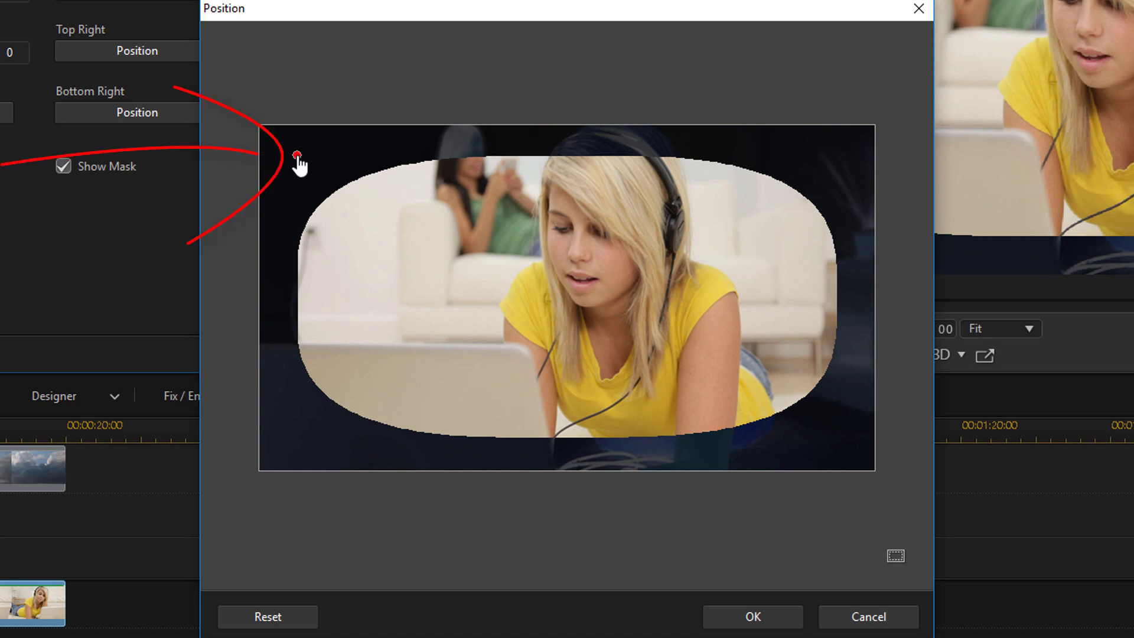
Step: Move the matte's Top Left point inward and above the frame, near the upper left of the blonde woman's head
{"action": "mouse_move", "coordinate": [297, 156]}
{"action": "left_mouse_down"}
{"action": "mouse_move", "coordinate": [355, 157]}
{"action": "mouse_move", "coordinate": [435, 121]}
{"action": "mouse_move", "coordinate": [441, 90]}
{"action": "mouse_move", "coordinate": [524, 86]}
{"action": "mouse_move", "coordinate": [492, 86]}
{"action": "left_mouse_up"}
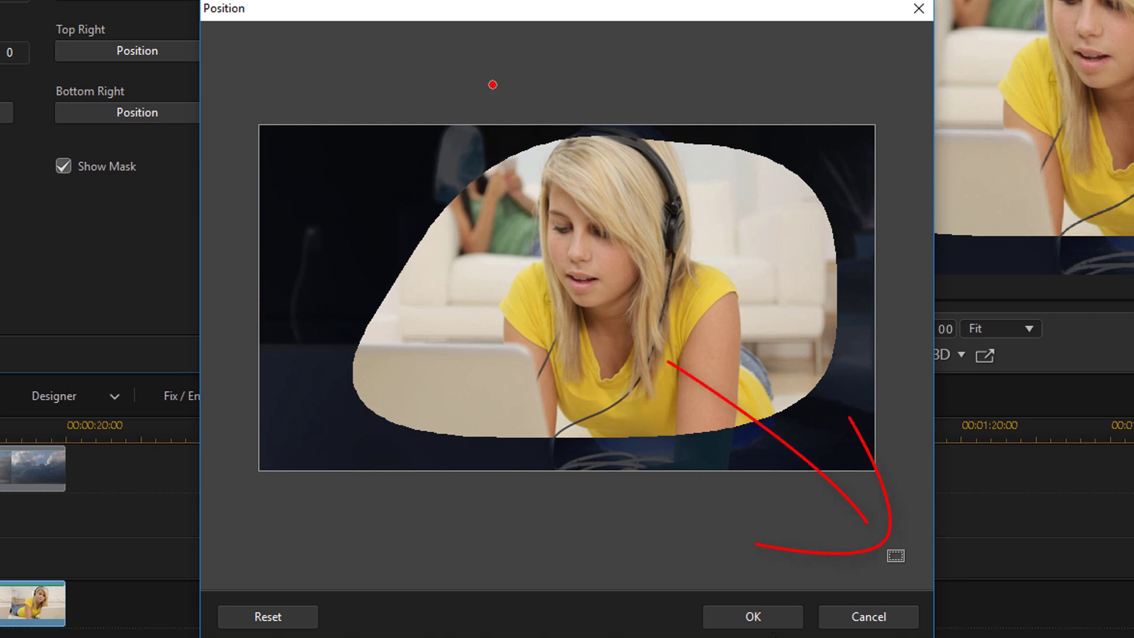
{"action": "left_click", "coordinate": [892, 561]}
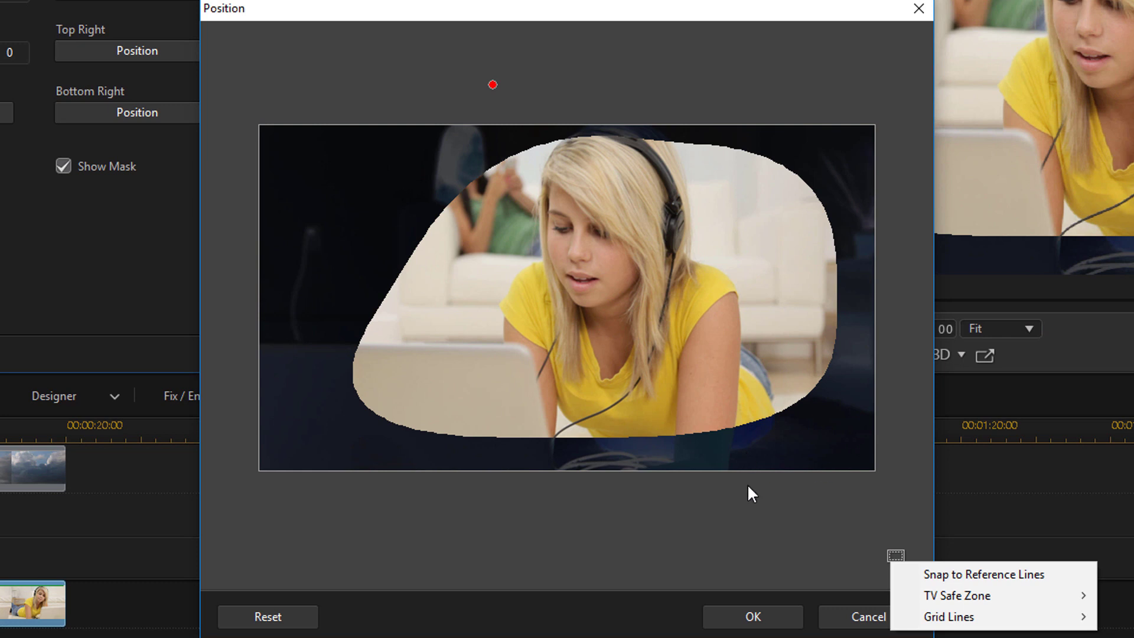
{"action": "left_click", "coordinate": [711, 530]}
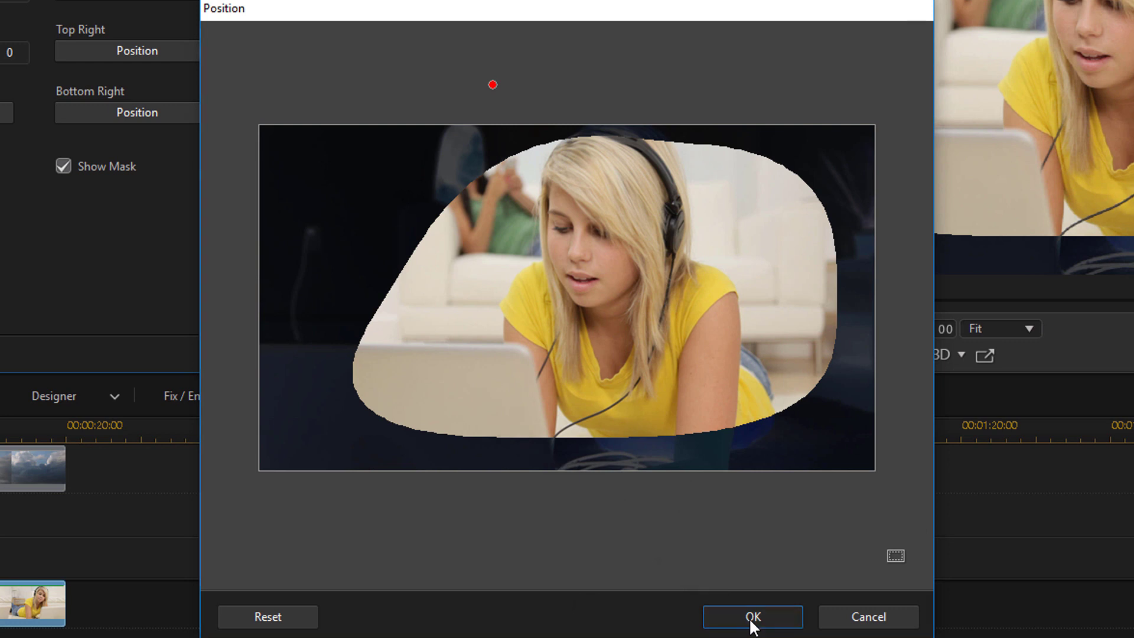
{"action": "left_click", "coordinate": [754, 618]}
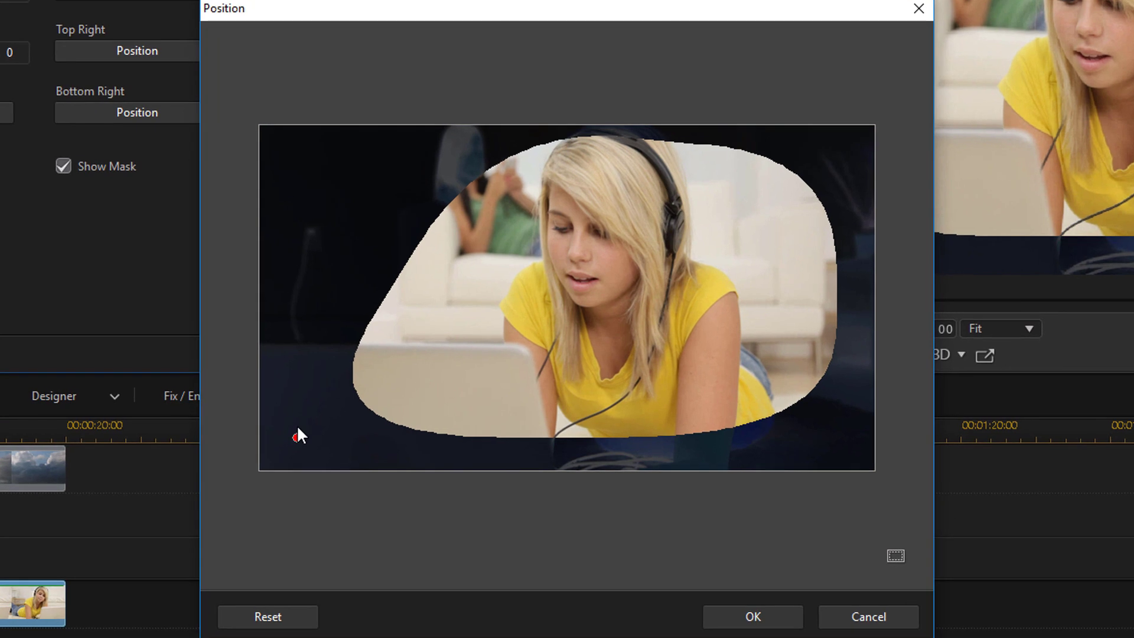
Step: Move the matte's Bottom Left point inward and up, beside the blonde woman's shoulder, and accept the position
{"action": "mouse_move", "coordinate": [300, 437]}
{"action": "left_mouse_down"}
{"action": "mouse_move", "coordinate": [501, 390]}
{"action": "mouse_move", "coordinate": [502, 376]}
{"action": "left_mouse_up"}
{"action": "left_click_drag", "start_coordinate": [502, 377], "coordinate": [499, 326]}
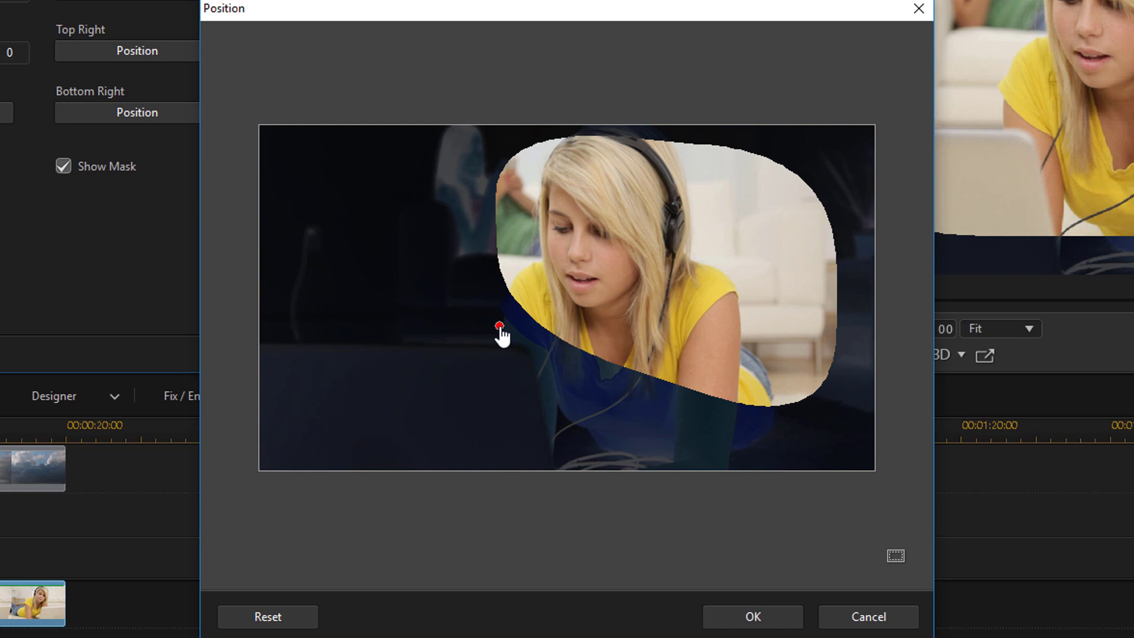
{"action": "left_click", "coordinate": [758, 619]}
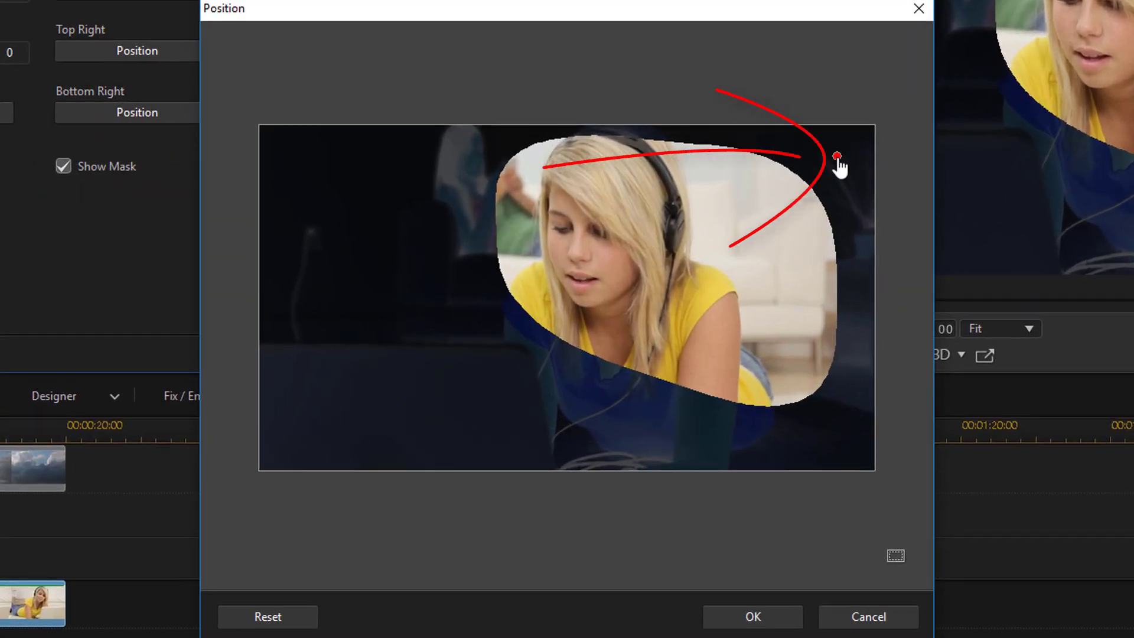
Step: Move the matte's Top Right point inward above the frame and its Bottom Right point up beside her other shoulder
{"action": "mouse_move", "coordinate": [837, 157]}
{"action": "left_mouse_down"}
{"action": "mouse_move", "coordinate": [776, 153]}
{"action": "mouse_move", "coordinate": [718, 109]}
{"action": "left_mouse_up"}
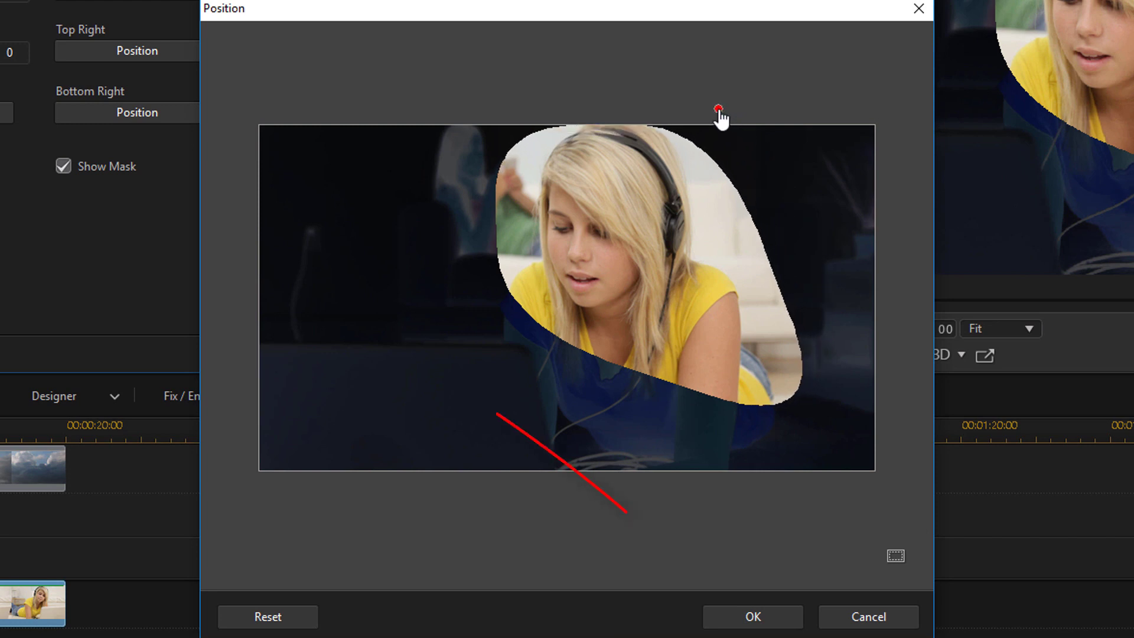
{"action": "left_click", "coordinate": [754, 618]}
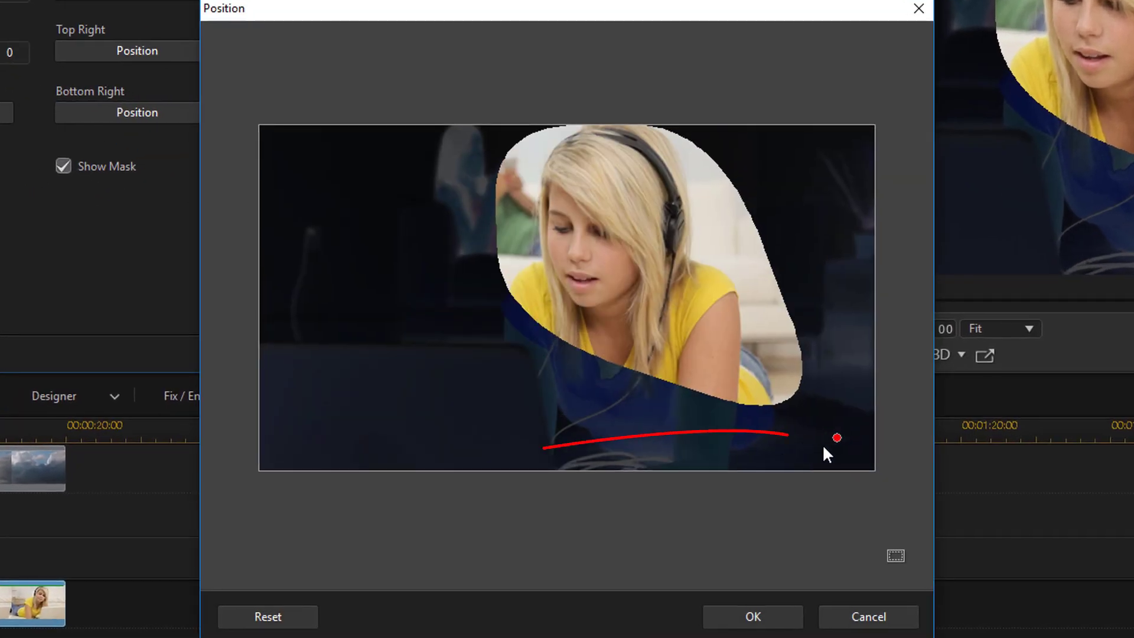
{"action": "mouse_move", "coordinate": [837, 438]}
{"action": "left_mouse_down"}
{"action": "mouse_move", "coordinate": [700, 350]}
{"action": "mouse_move", "coordinate": [716, 312]}
{"action": "left_mouse_up"}
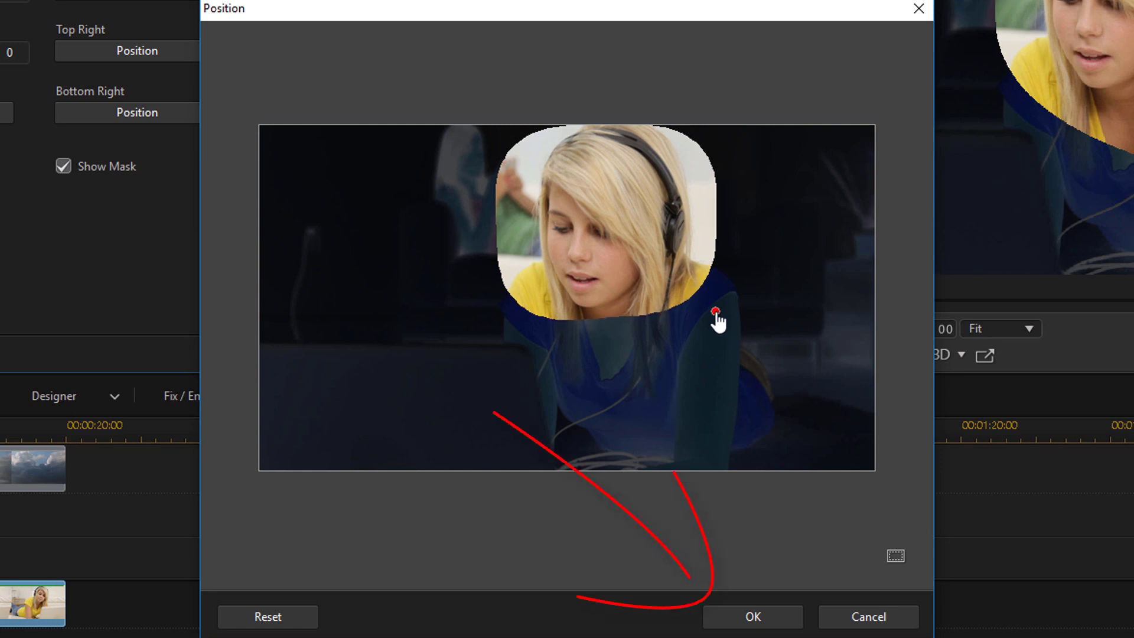
{"action": "left_click", "coordinate": [740, 610]}
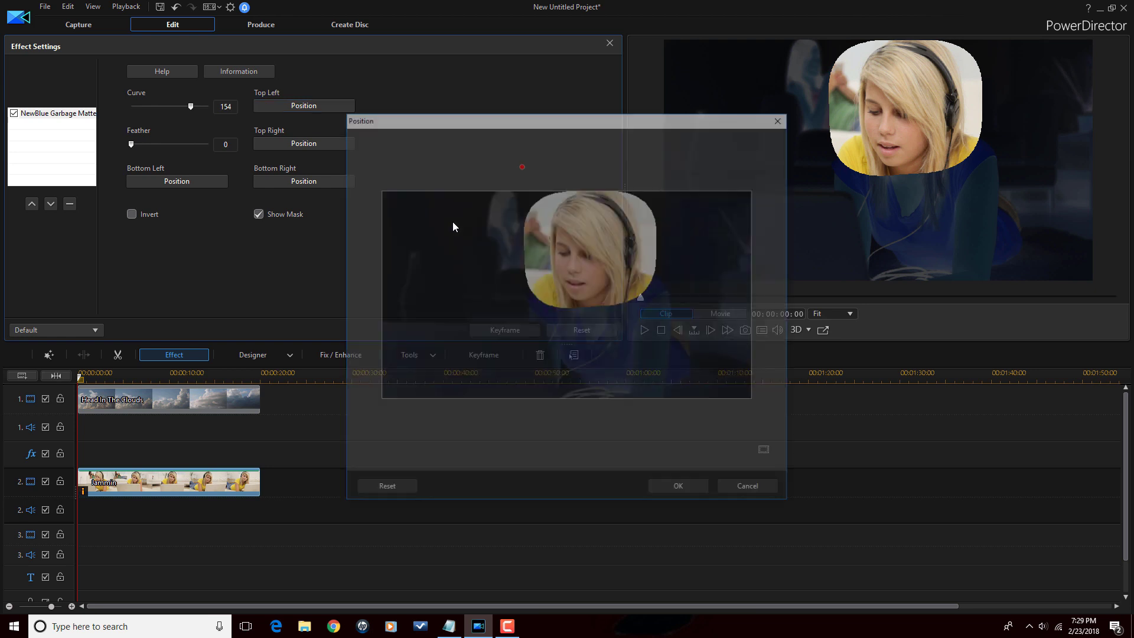
Step: Fine-tune the matte's Bottom Left point slightly inward and upward to tighten the mask around the face
{"action": "left_click", "coordinate": [176, 183]}
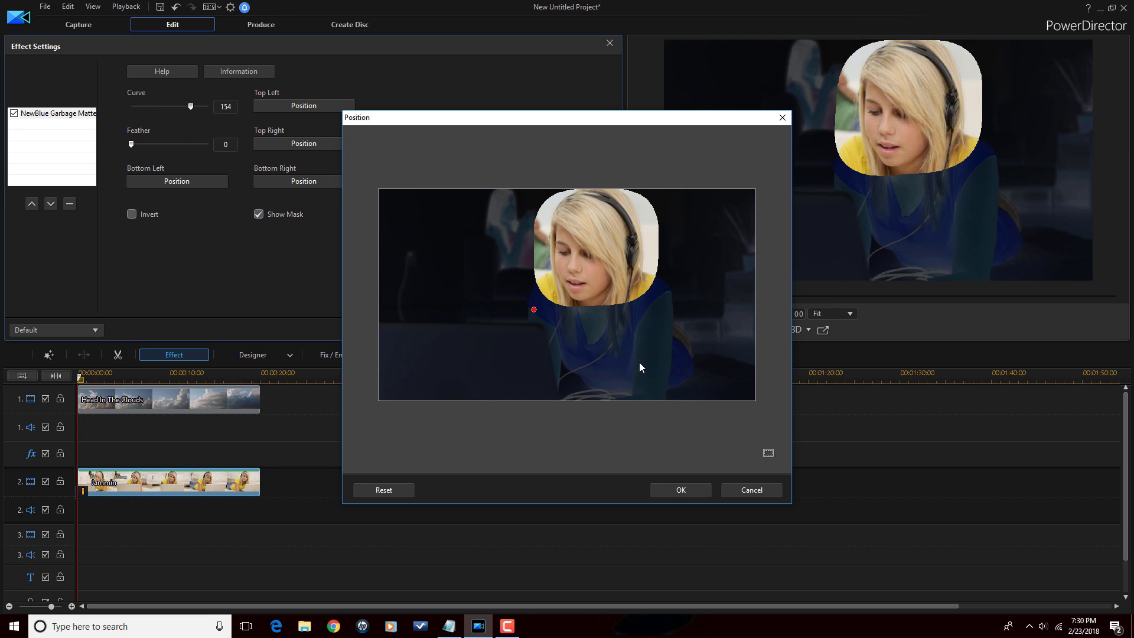
{"action": "left_click_drag", "start_coordinate": [533, 314], "coordinate": [536, 308]}
{"action": "left_click", "coordinate": [680, 491]}
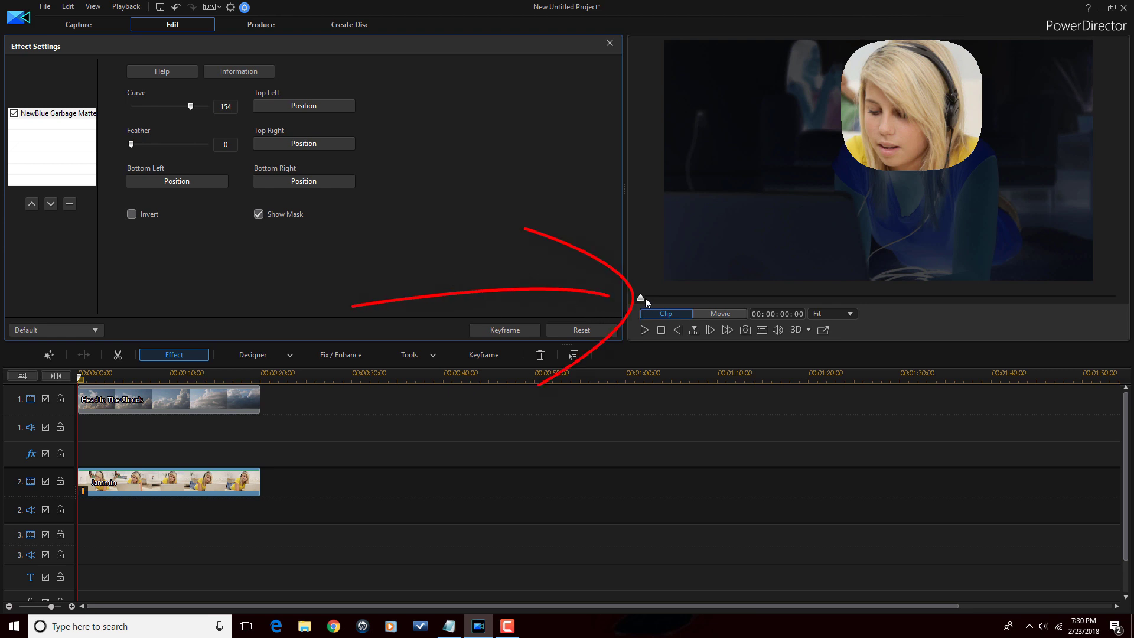
Step: After previewing the head movement, add keyframes at the clip's start for the matte's Top Left, Top Right, Bottom Left and Bottom Right positions
{"action": "left_click_drag", "start_coordinate": [641, 297], "coordinate": [836, 329]}
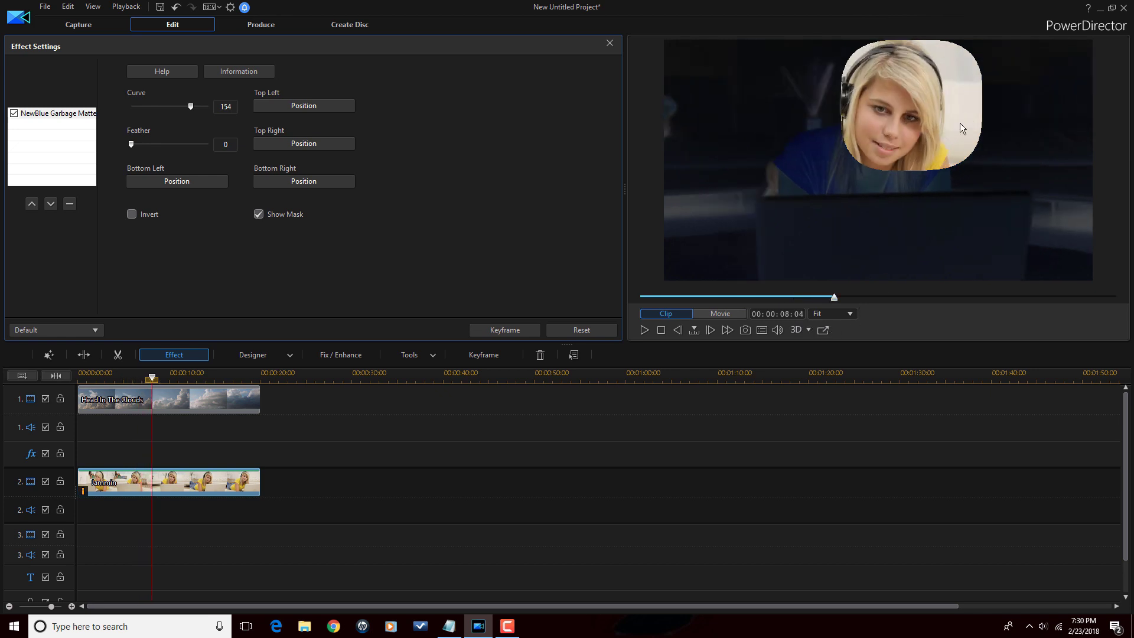
{"action": "left_click_drag", "start_coordinate": [836, 305], "coordinate": [624, 307]}
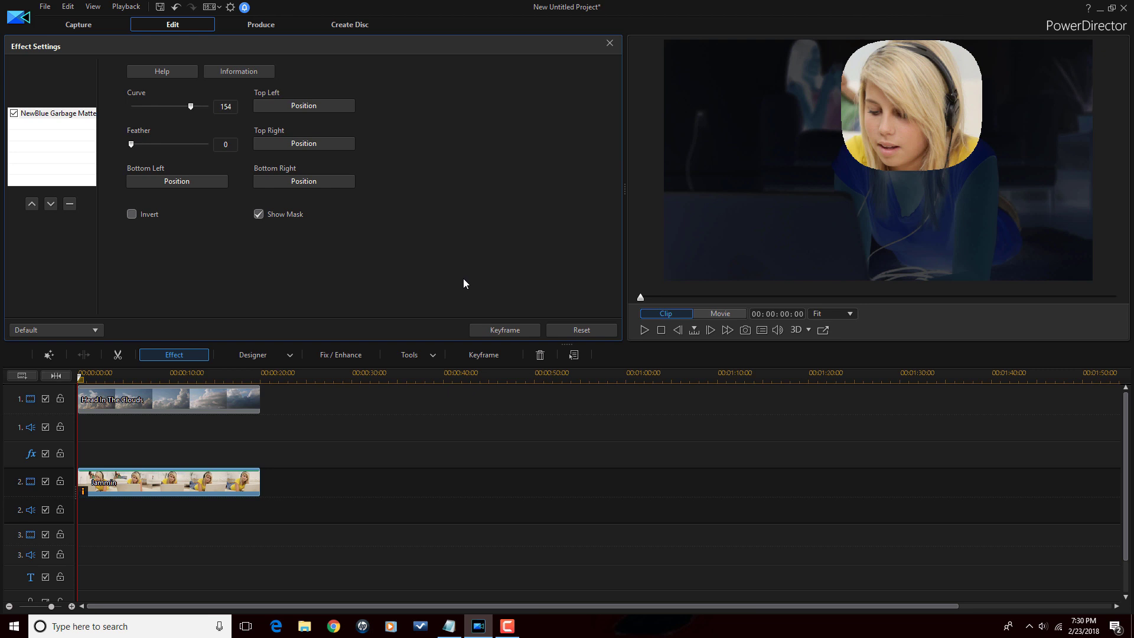
{"action": "left_click", "coordinate": [502, 335]}
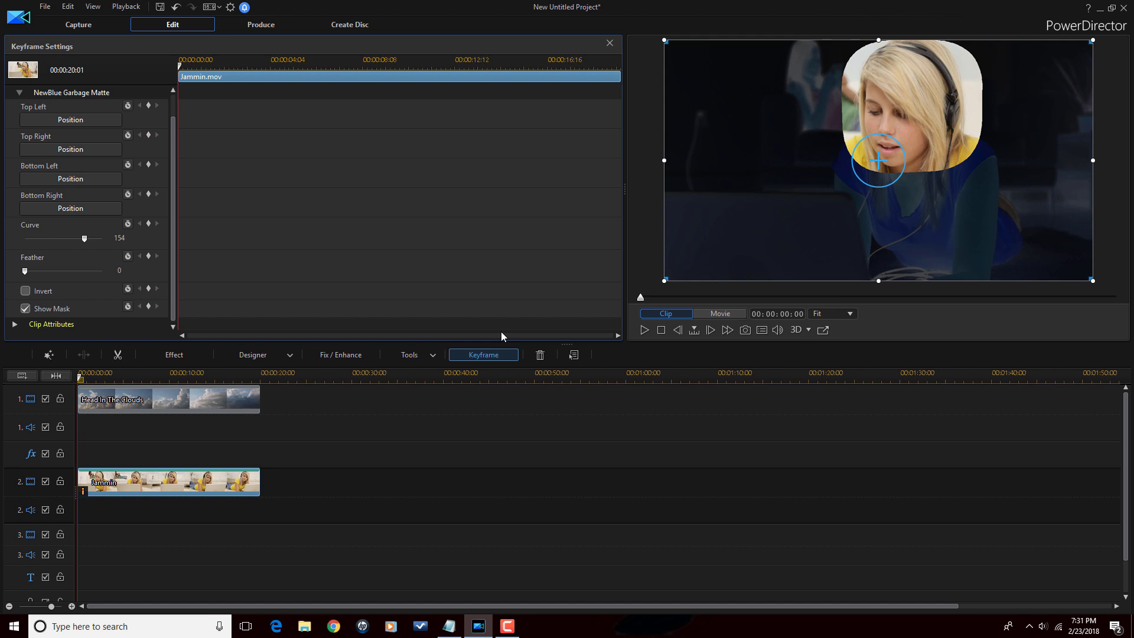
{"action": "left_click", "coordinate": [148, 107]}
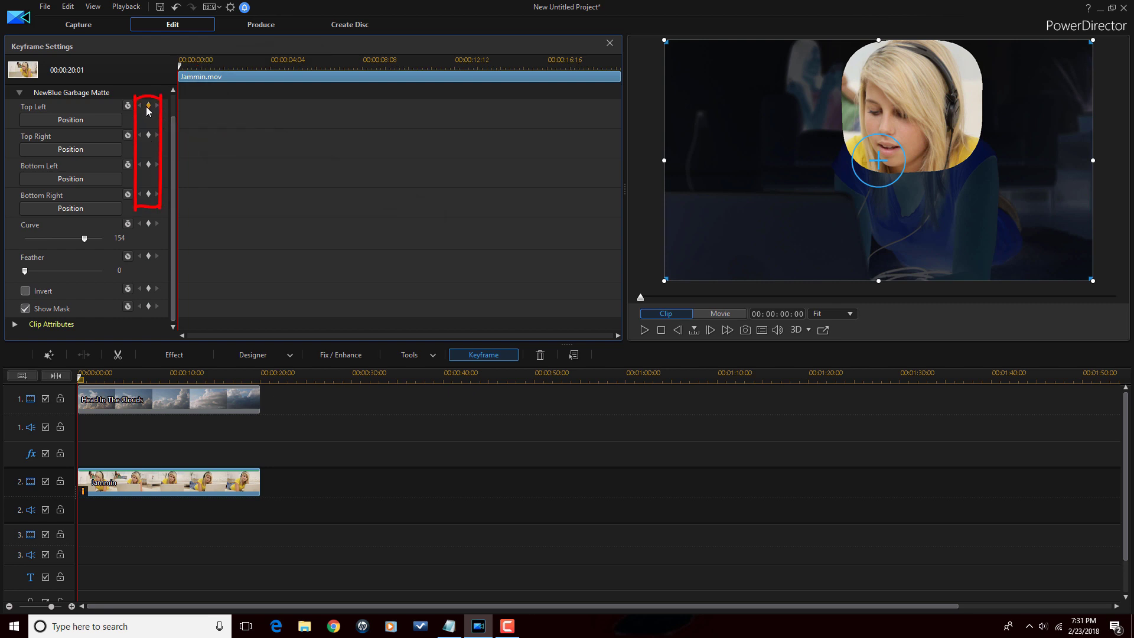
{"action": "left_click", "coordinate": [149, 137]}
{"action": "left_click", "coordinate": [149, 167]}
{"action": "left_click", "coordinate": [149, 195]}
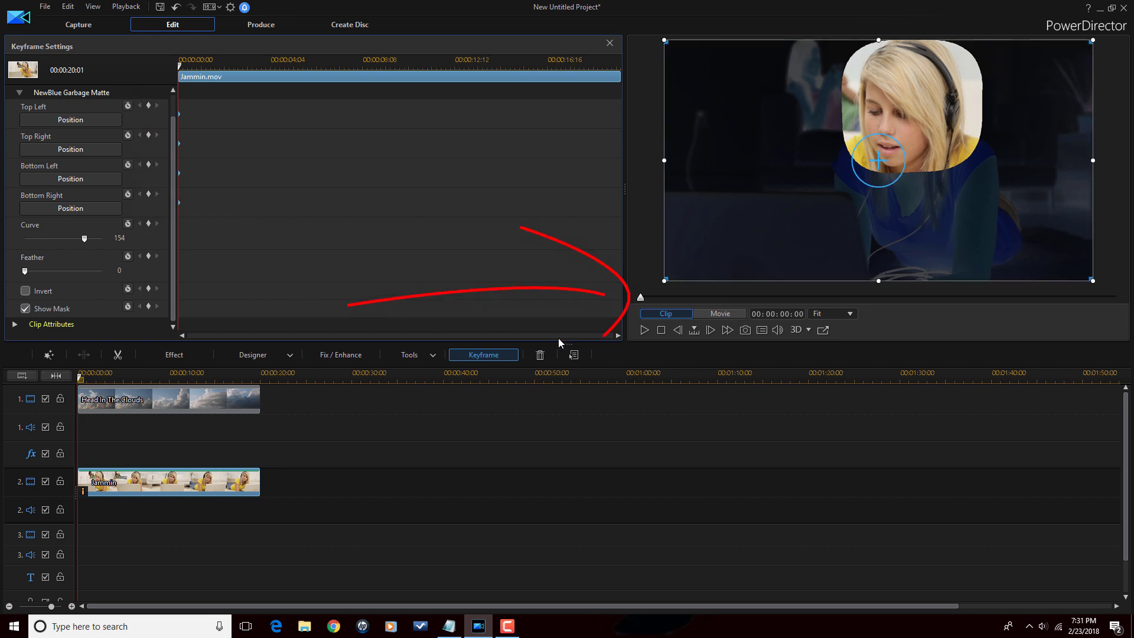
Step: At 00:00:07:20, move the matte's Top Left point slightly further left to follow the head
{"action": "left_click", "coordinate": [643, 299]}
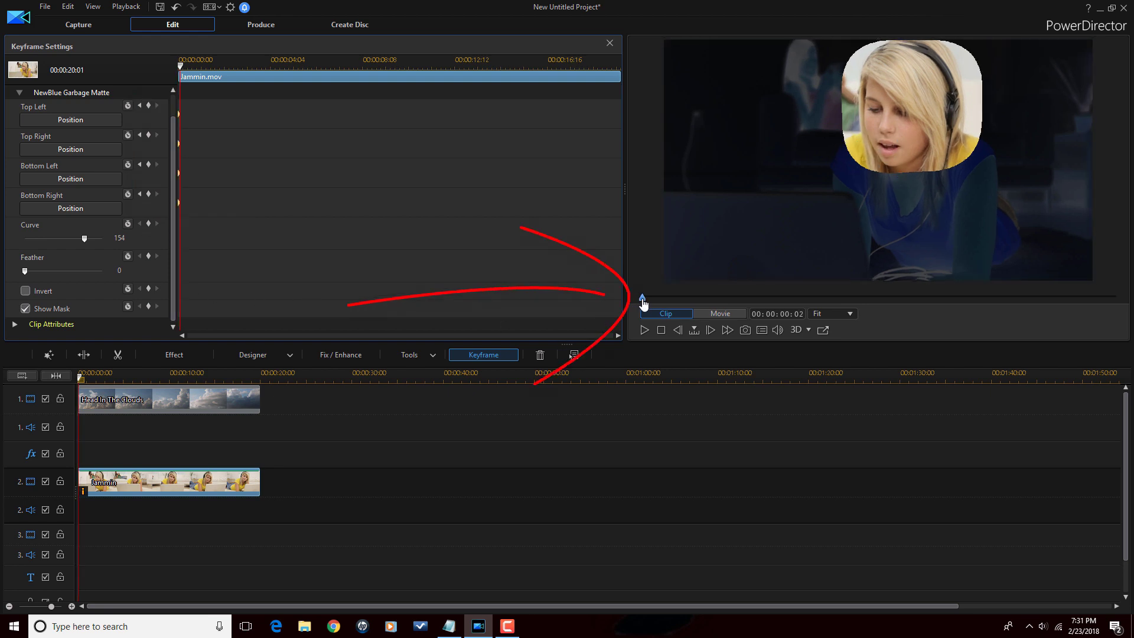
{"action": "mouse_move", "coordinate": [644, 304]}
{"action": "left_mouse_down"}
{"action": "mouse_move", "coordinate": [707, 317]}
{"action": "mouse_move", "coordinate": [819, 298]}
{"action": "left_mouse_up"}
{"action": "left_click", "coordinate": [710, 331]}
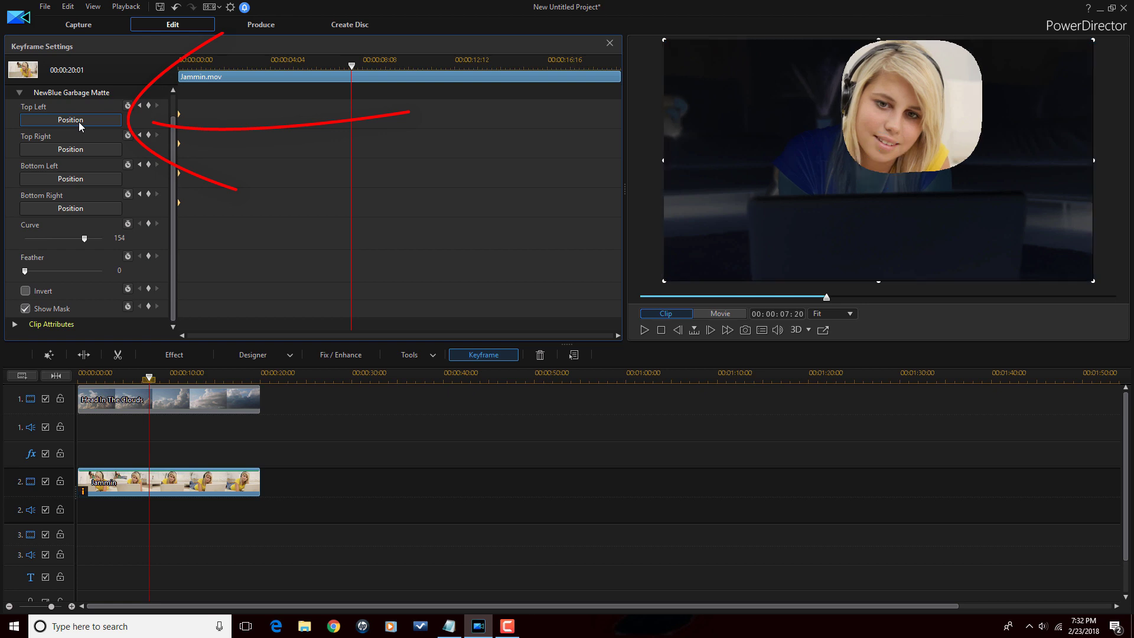
{"action": "left_click", "coordinate": [70, 120]}
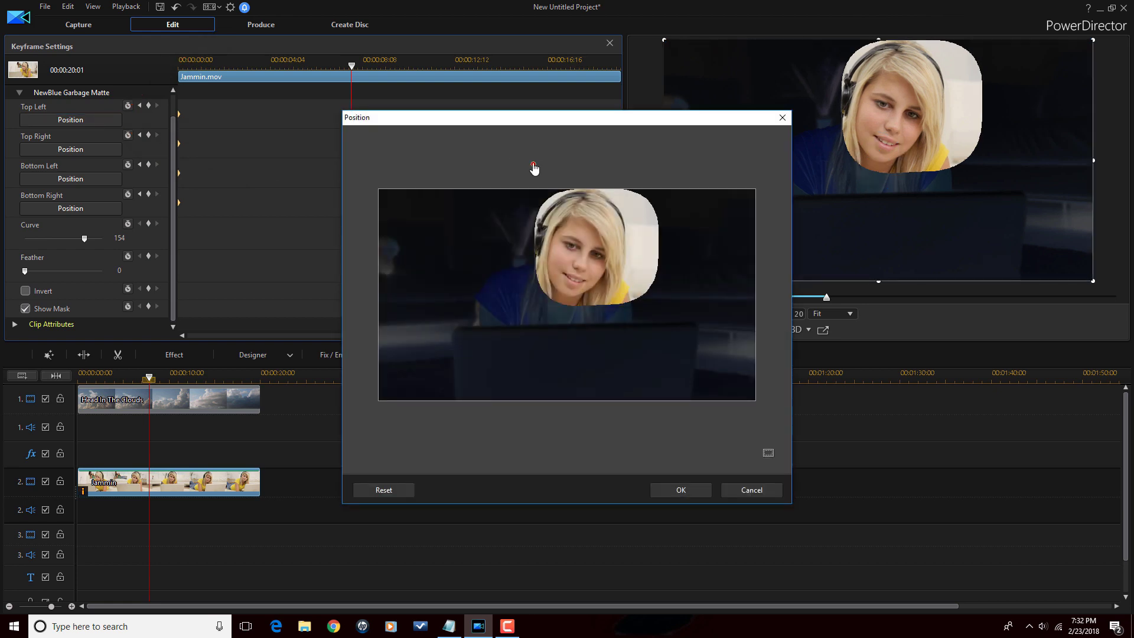
{"action": "left_click_drag", "start_coordinate": [534, 169], "coordinate": [514, 167]}
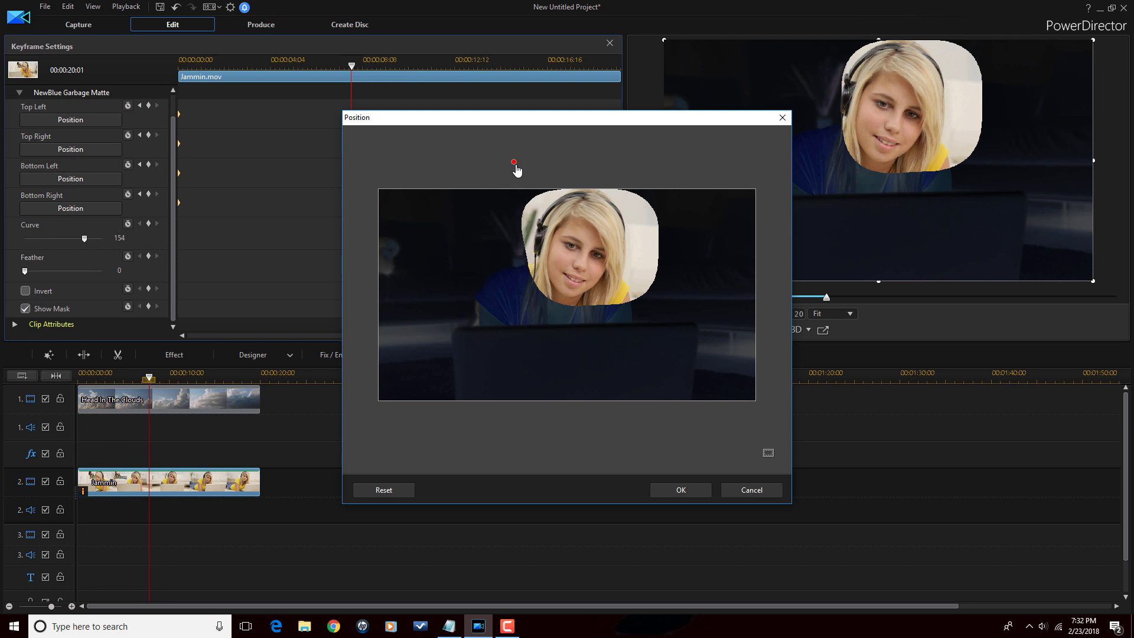
{"action": "left_click", "coordinate": [681, 490]}
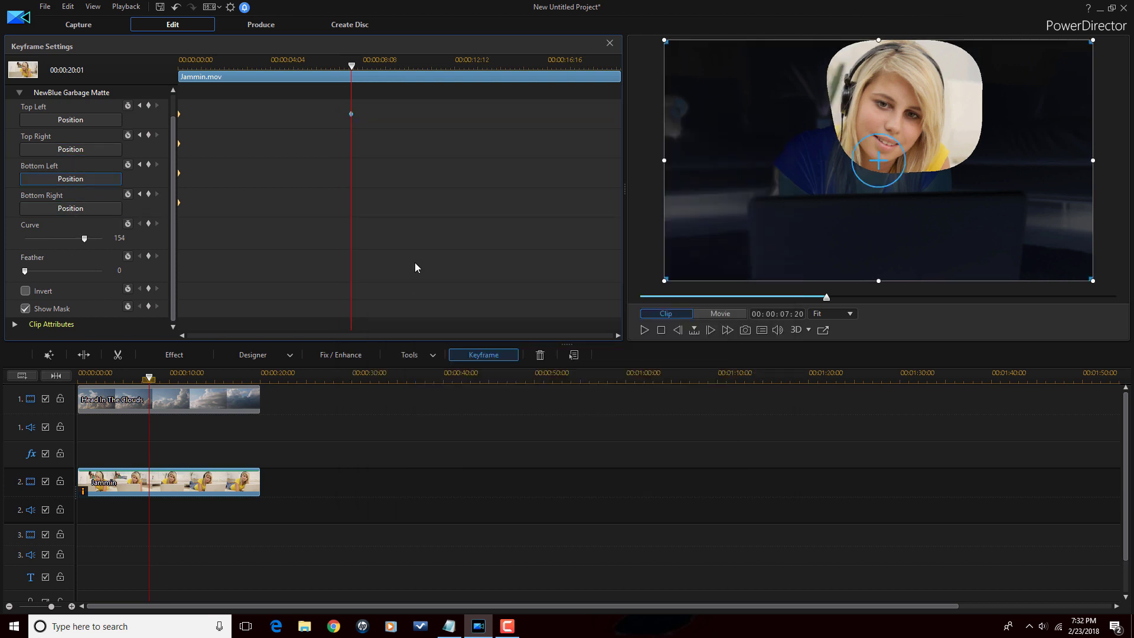
Step: At 00:00:07:20, move the matte's Bottom Left point slightly left and up, and fine-tune the Top Left point around the head
{"action": "left_click_drag", "start_coordinate": [537, 311], "coordinate": [519, 306]}
{"action": "left_click", "coordinate": [680, 490]}
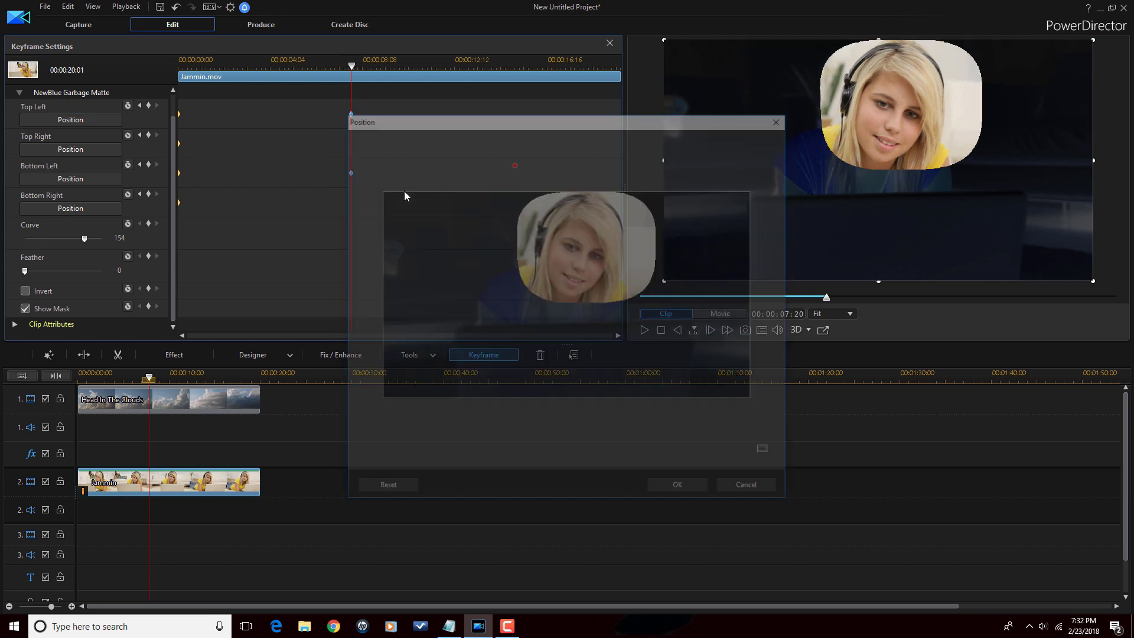
{"action": "left_click", "coordinate": [680, 490]}
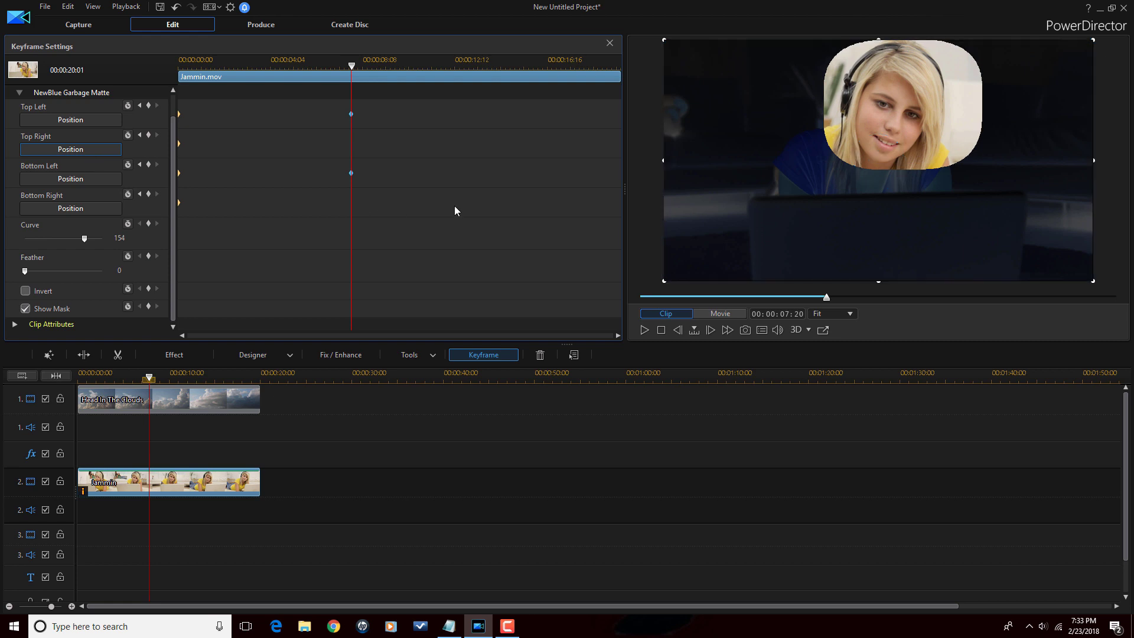
Step: At 00:00:07:20, move the matte's Top Right and Bottom Right points slightly left to tighten the mask beside her hair
{"action": "left_click", "coordinate": [681, 490]}
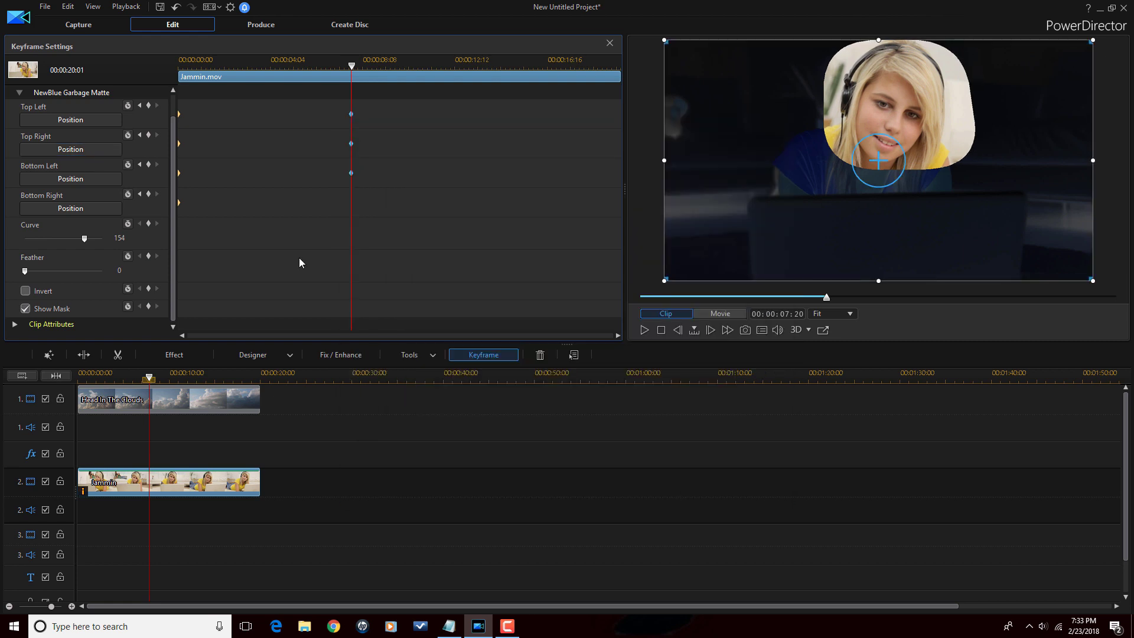
{"action": "left_click", "coordinate": [70, 208]}
{"action": "left_click_drag", "start_coordinate": [657, 305], "coordinate": [643, 310]}
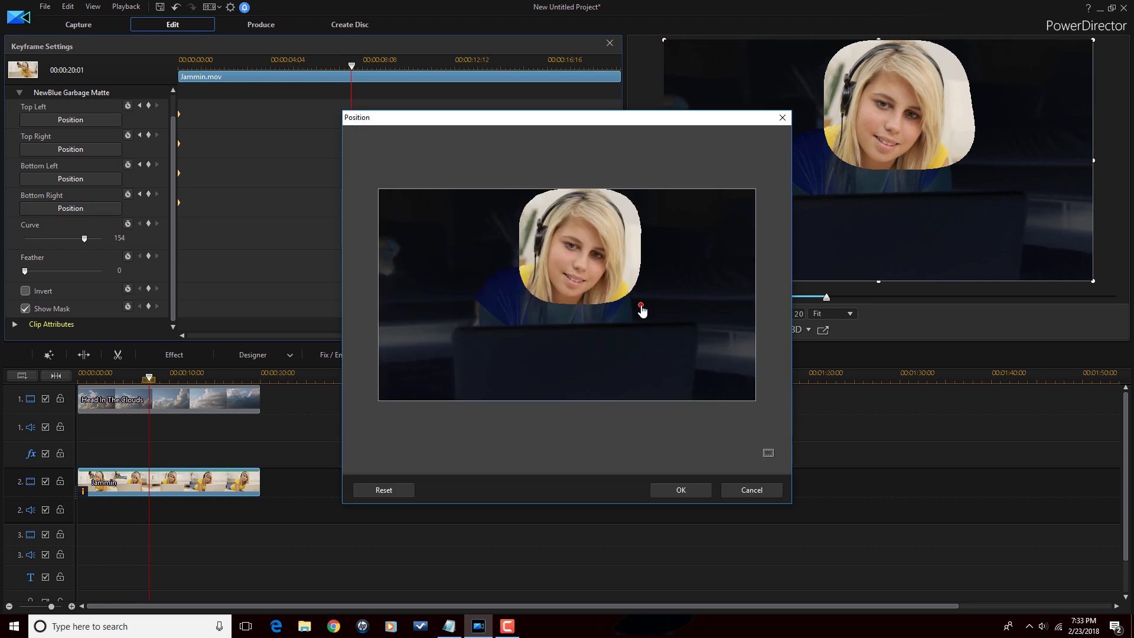
{"action": "left_click", "coordinate": [680, 492]}
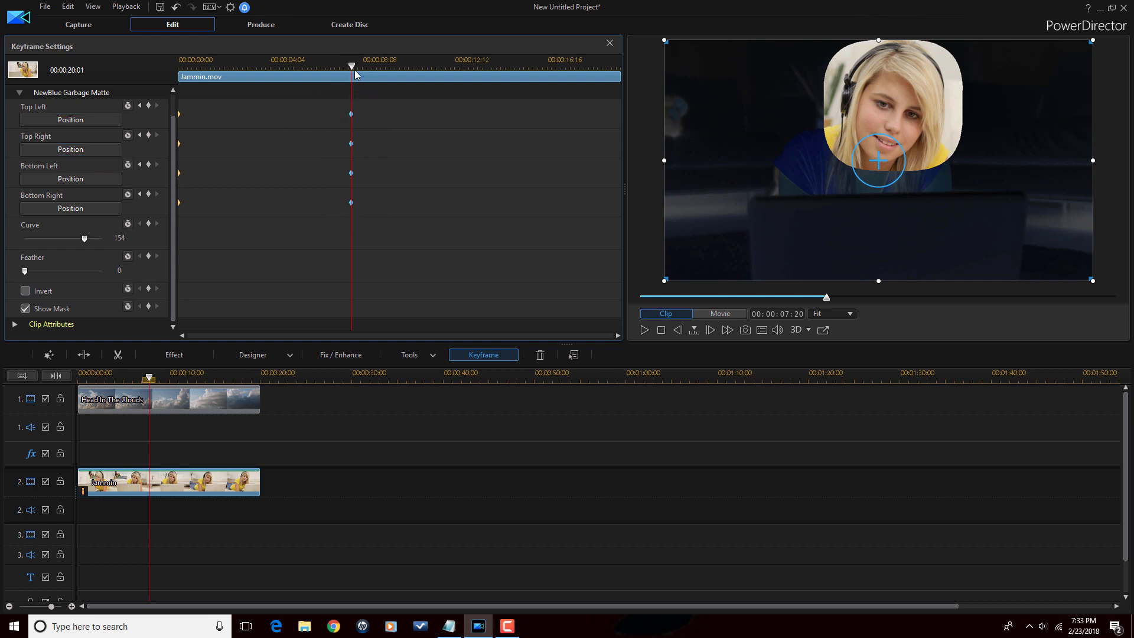
{"action": "left_click_drag", "start_coordinate": [352, 73], "coordinate": [351, 168]}
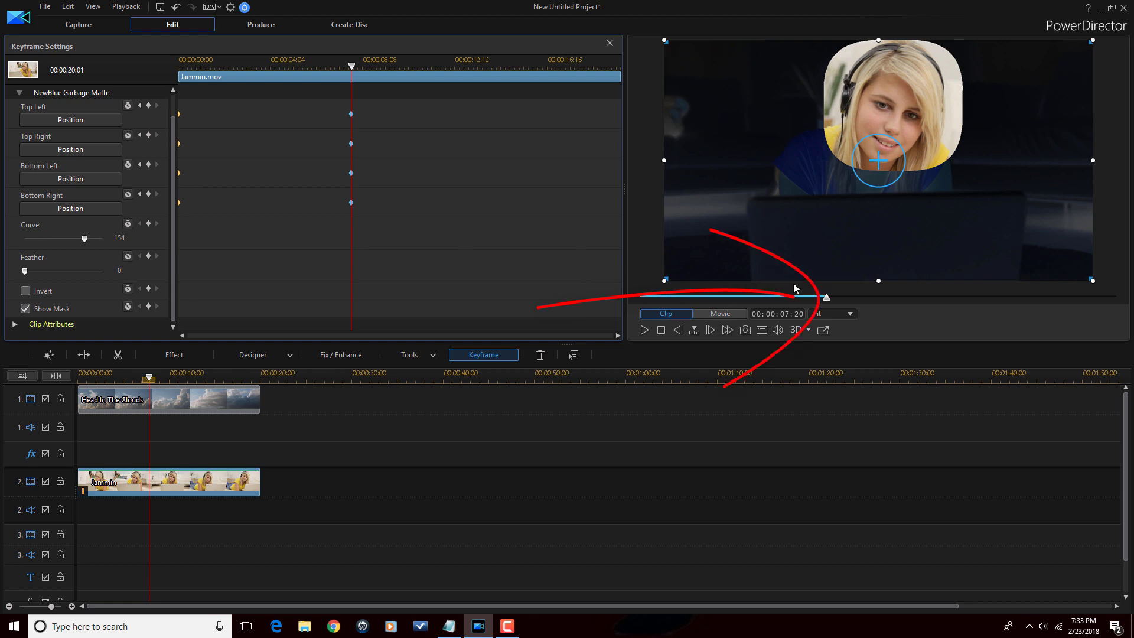
Step: At 00:00:10:15, move the matte's Top Left point further left to uncover the headphones and hair
{"action": "left_click_drag", "start_coordinate": [826, 301], "coordinate": [831, 301]}
{"action": "left_click_drag", "start_coordinate": [837, 303], "coordinate": [887, 312]}
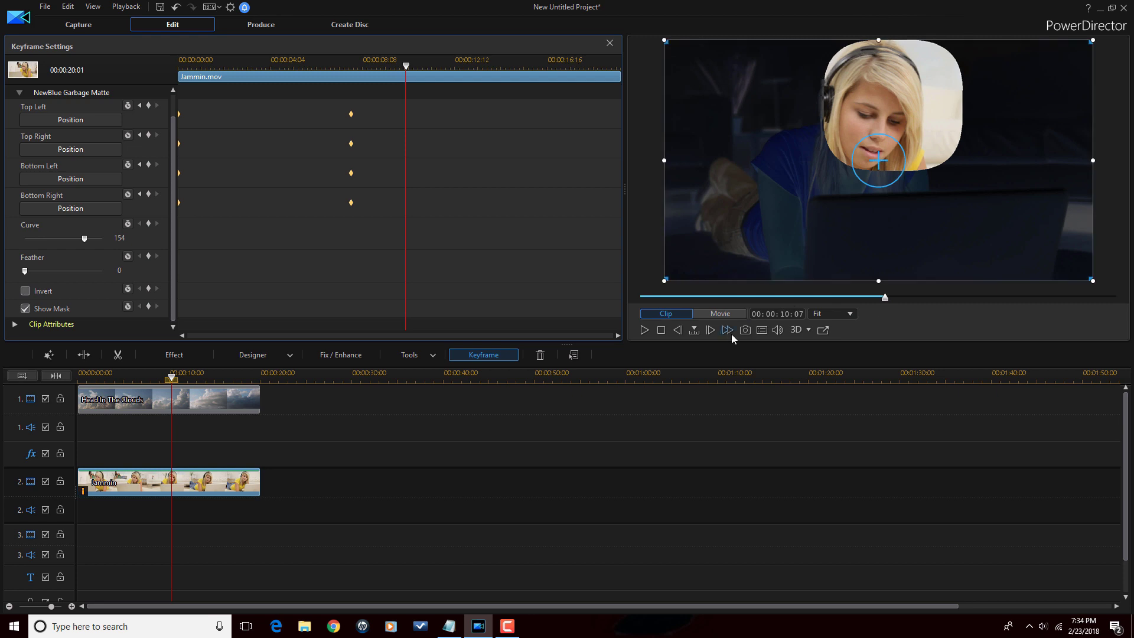
{"action": "left_click", "coordinate": [710, 331]}
{"action": "left_click", "coordinate": [710, 332]}
{"action": "left_click", "coordinate": [710, 332]}
{"action": "left_click", "coordinate": [710, 332]}
{"action": "left_click", "coordinate": [710, 332]}
{"action": "left_click", "coordinate": [710, 332]}
{"action": "left_click", "coordinate": [710, 332]}
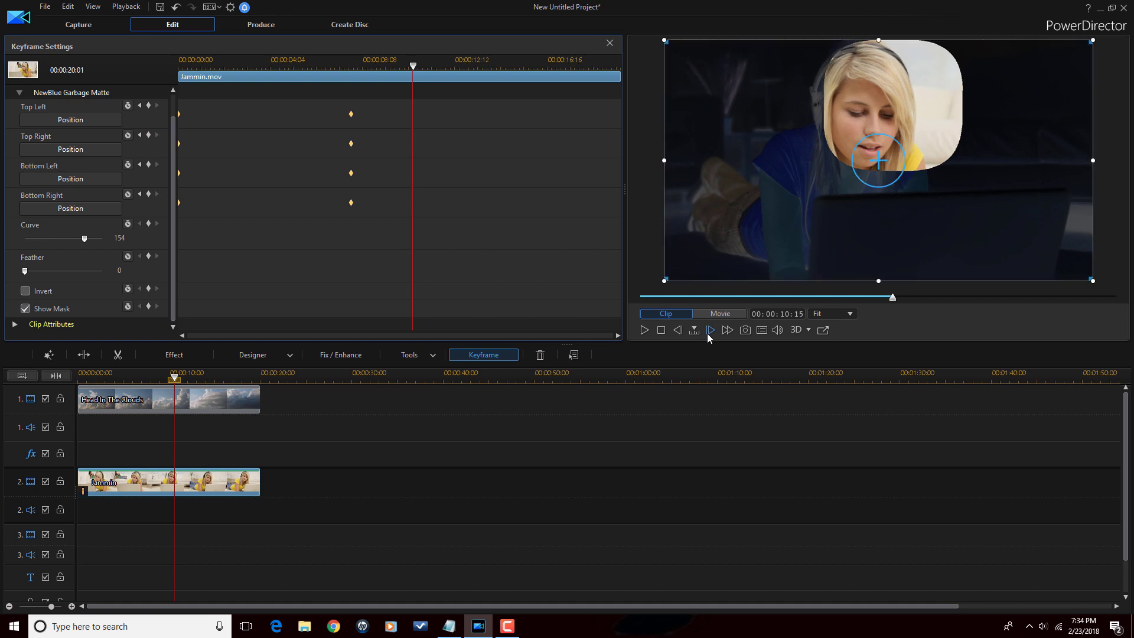
{"action": "left_click", "coordinate": [70, 119]}
{"action": "left_click_drag", "start_coordinate": [518, 169], "coordinate": [488, 170]}
{"action": "left_click", "coordinate": [679, 488]}
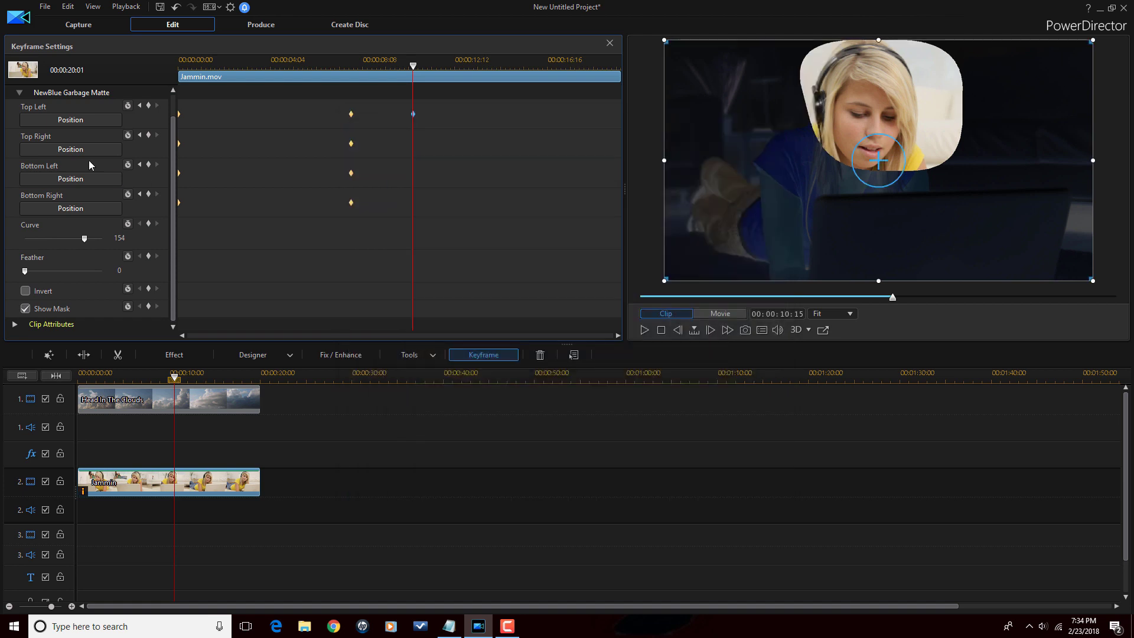
Step: At 00:00:10:15, move the matte's Bottom Left point left to follow the head, and fine-tune both left-hand points
{"action": "left_click_drag", "start_coordinate": [520, 309], "coordinate": [499, 309]}
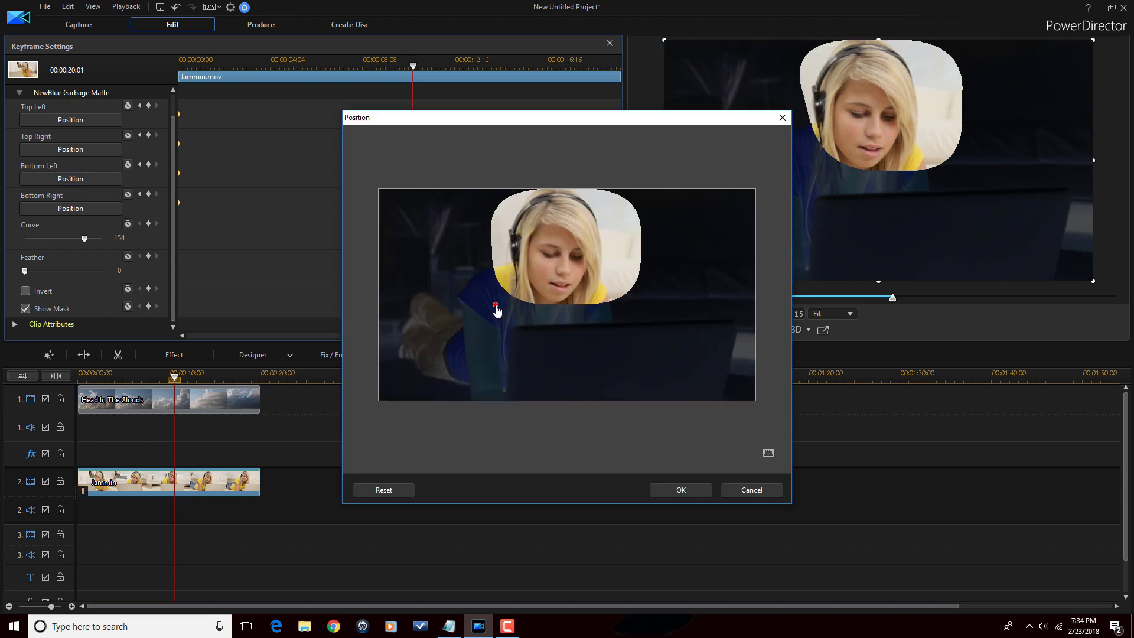
{"action": "left_click", "coordinate": [678, 488]}
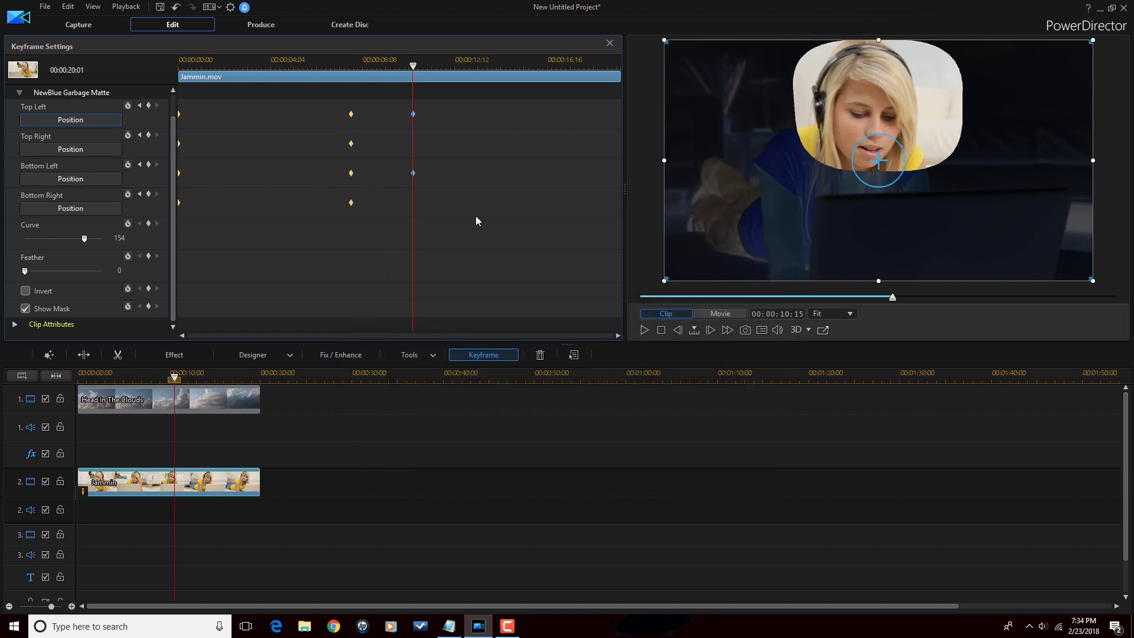
{"action": "key", "text": "space"}
{"action": "left_click_drag", "start_coordinate": [488, 162], "coordinate": [497, 166]}
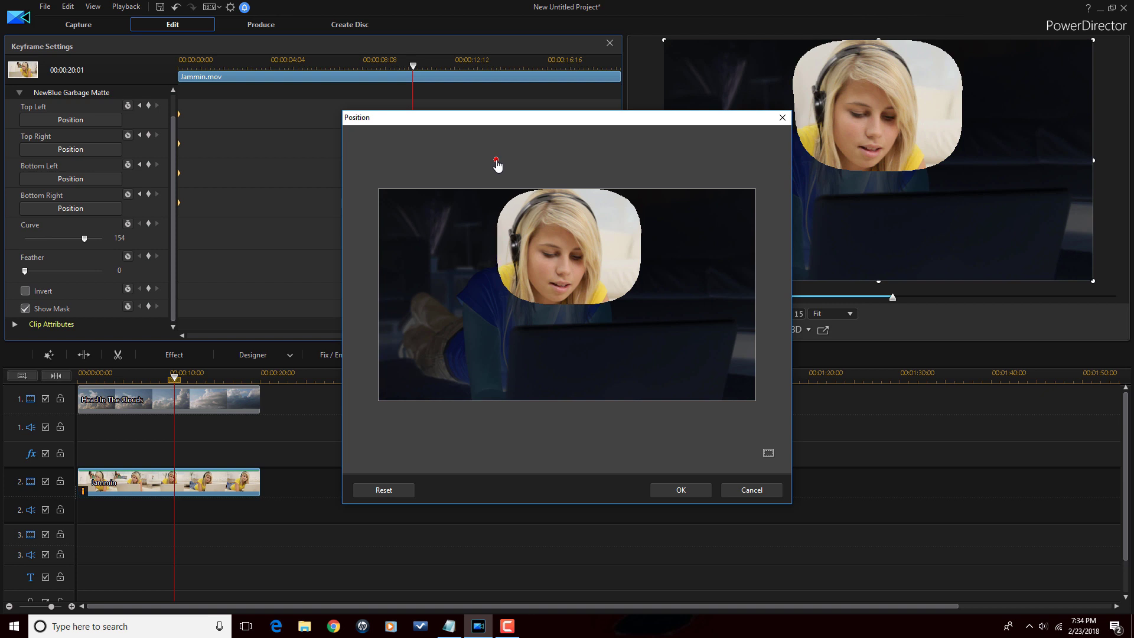
{"action": "left_click", "coordinate": [695, 495]}
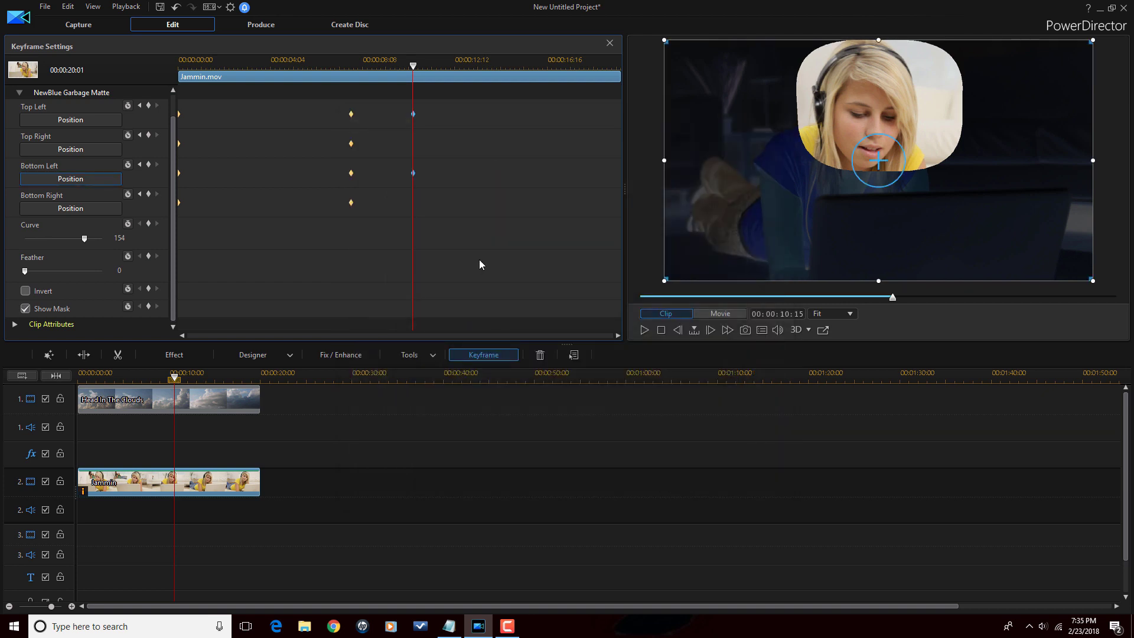
{"action": "key", "text": "space"}
{"action": "left_click", "coordinate": [679, 490]}
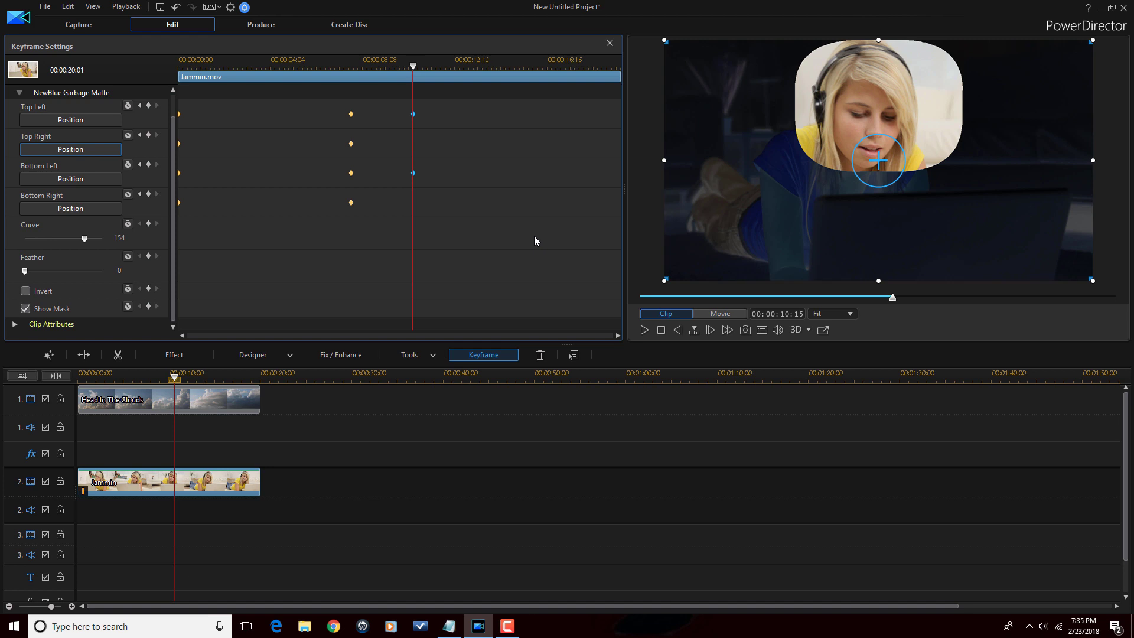
Step: At 00:00:10:15, move the matte's Top Right and Bottom Right points left to close in on the face
{"action": "key", "text": "space"}
{"action": "left_click_drag", "start_coordinate": [639, 188], "coordinate": [615, 181]}
{"action": "left_click", "coordinate": [678, 491]}
{"action": "key", "text": "Tab"}
{"action": "key", "text": "Tab"}
{"action": "key", "text": "space"}
{"action": "left_click_drag", "start_coordinate": [638, 310], "coordinate": [621, 316]}
{"action": "key", "text": "Return"}
{"action": "key", "text": "space"}
{"action": "left_click_drag", "start_coordinate": [623, 184], "coordinate": [618, 180]}
{"action": "left_click", "coordinate": [683, 492]}
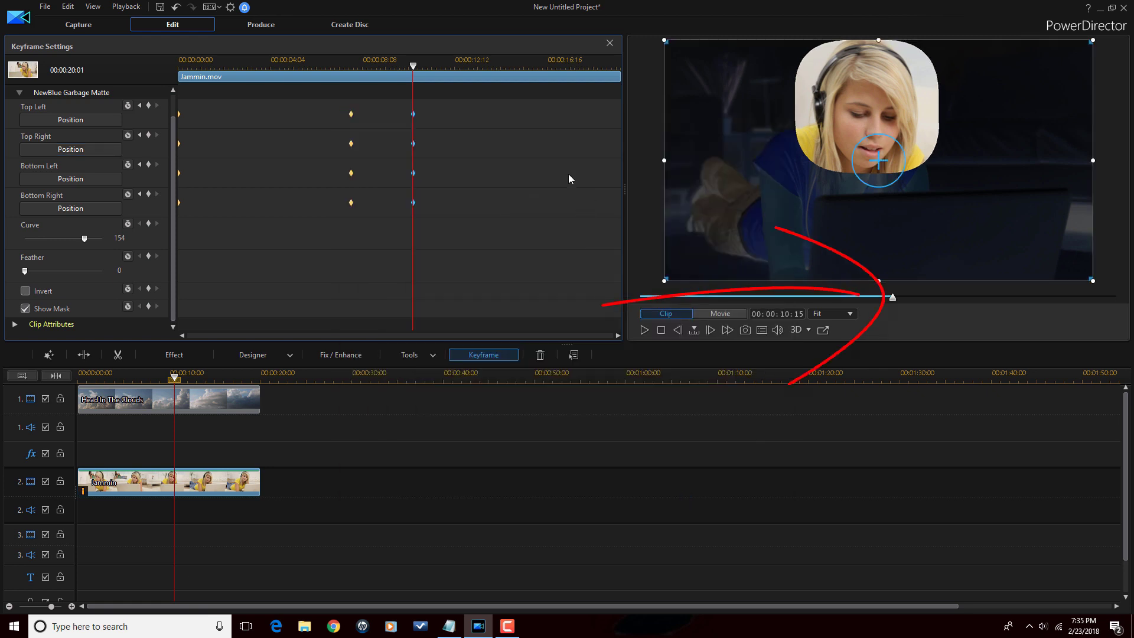
Step: At the clip's start, turn off the matte's Show Mask option and set its Feather to 75
{"action": "mouse_move", "coordinate": [893, 302]}
{"action": "left_mouse_down"}
{"action": "mouse_move", "coordinate": [1030, 324]}
{"action": "mouse_move", "coordinate": [1115, 324]}
{"action": "mouse_move", "coordinate": [1122, 306]}
{"action": "mouse_move", "coordinate": [566, 304]}
{"action": "left_mouse_up"}
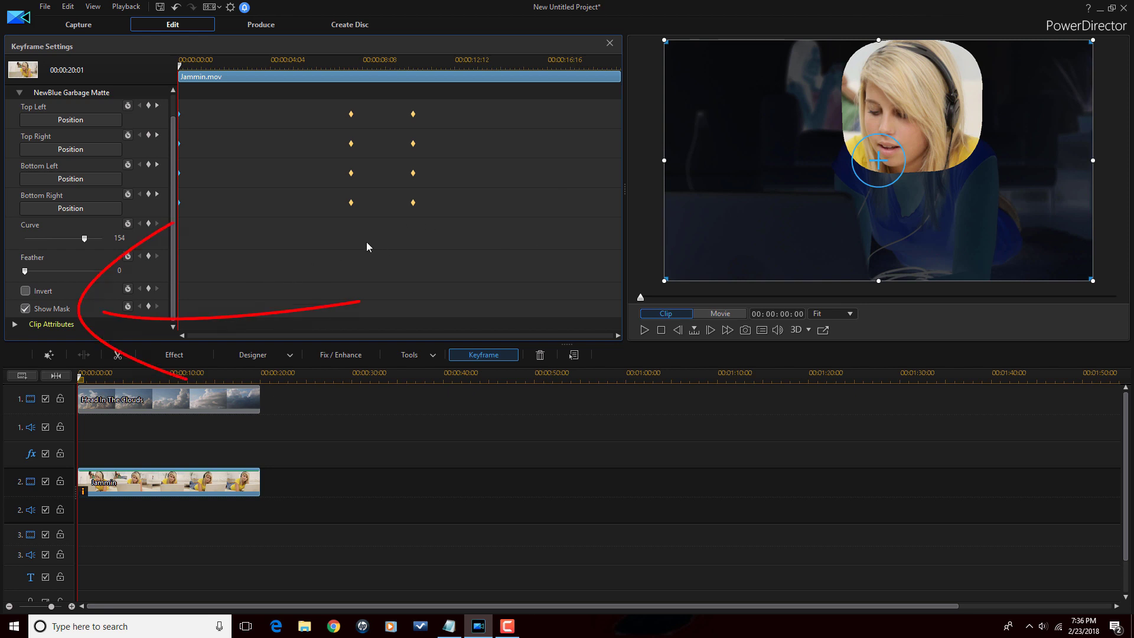
{"action": "left_click", "coordinate": [26, 309]}
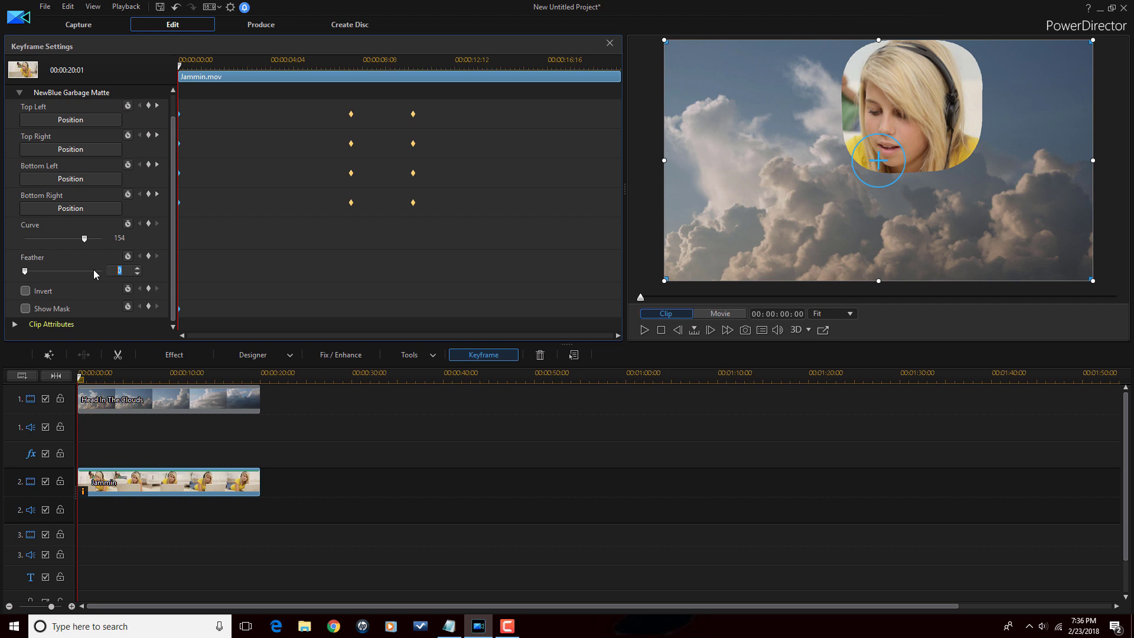
{"action": "key", "text": "BackSpace"}
{"action": "type", "text": "75"}
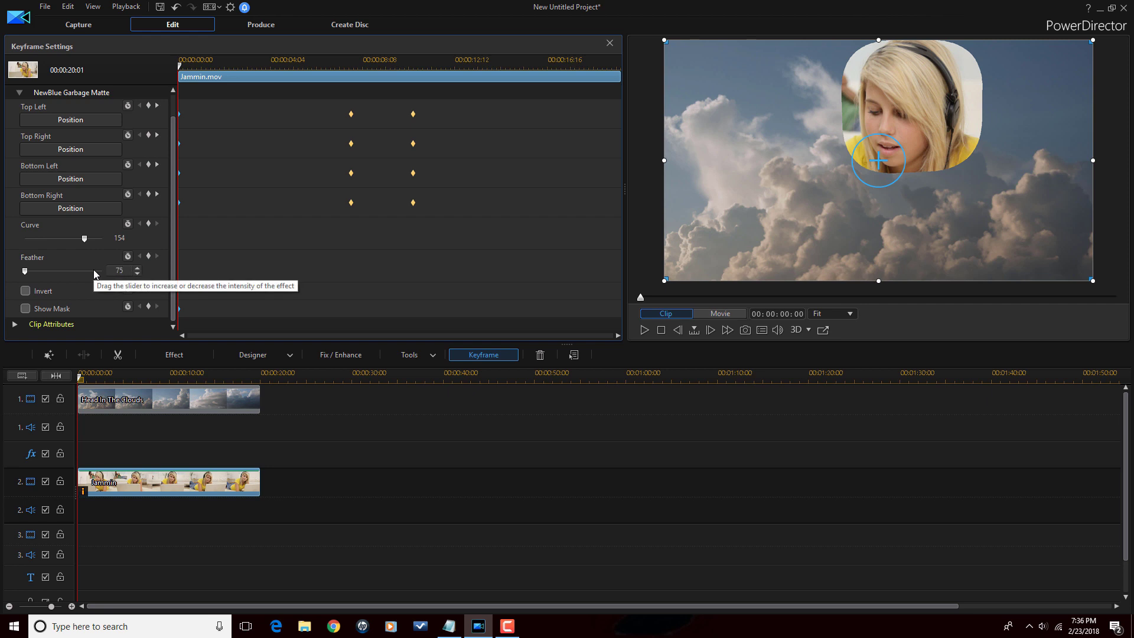
{"action": "key", "text": "Return"}
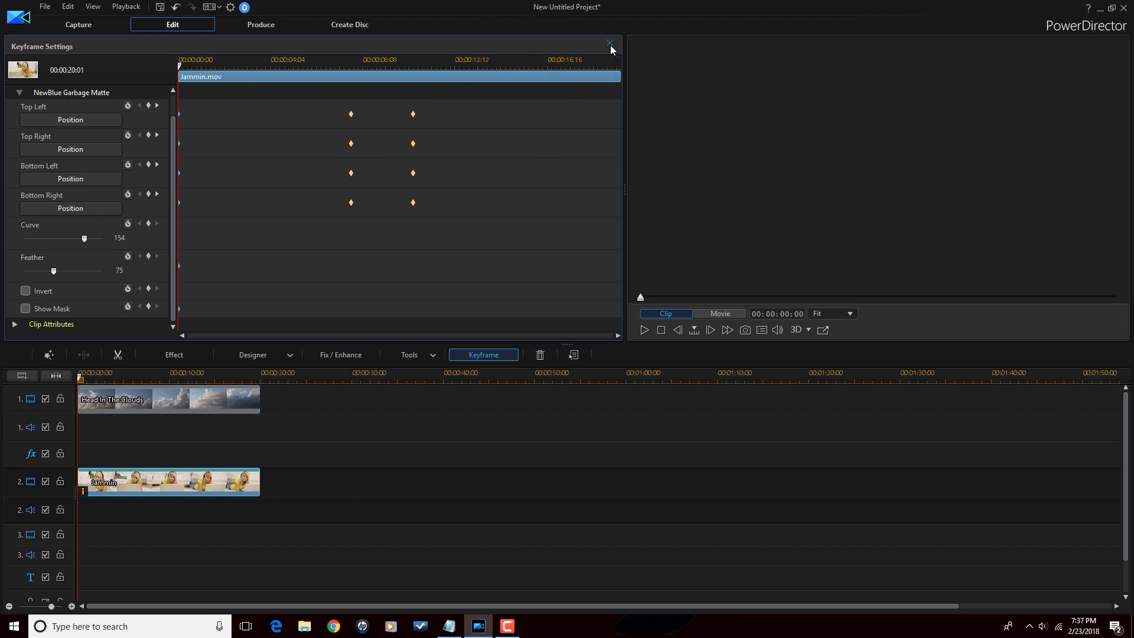
Step: Close the keyframe settings, show the media library and preview the movie at 00:00:09:17
{"action": "left_click", "coordinate": [611, 46]}
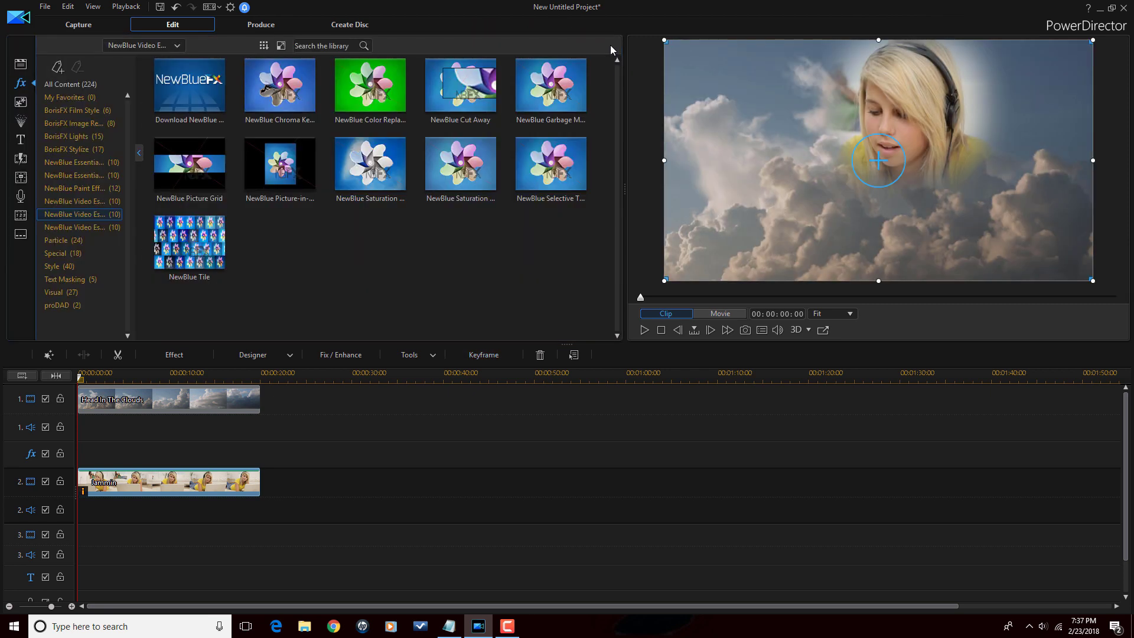
{"action": "left_click", "coordinate": [20, 69]}
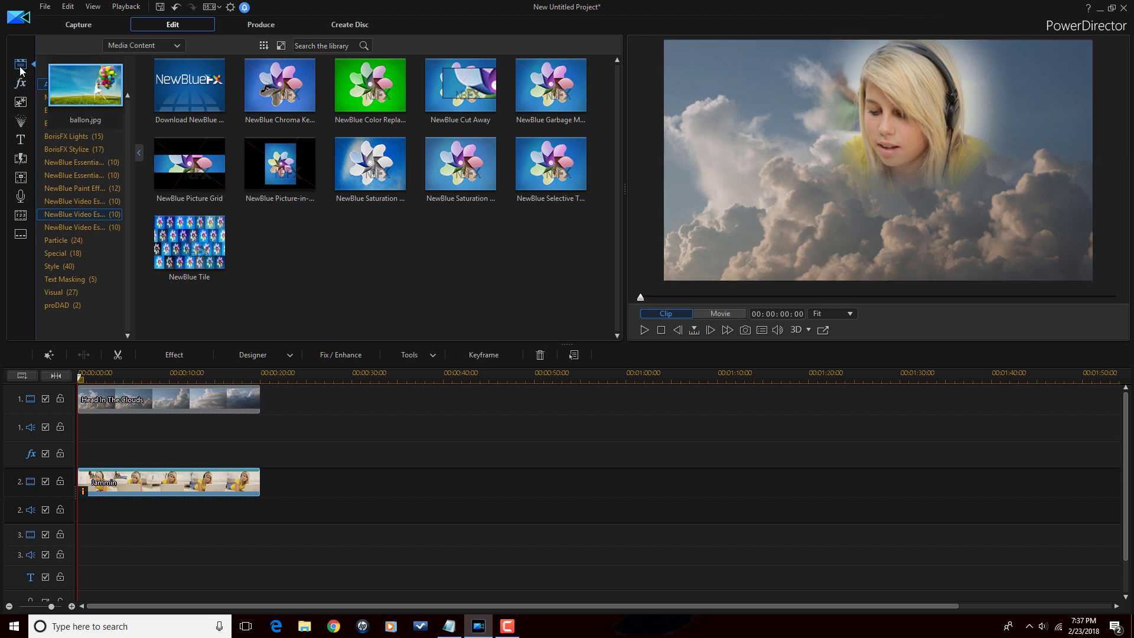
{"action": "left_click", "coordinate": [166, 376]}
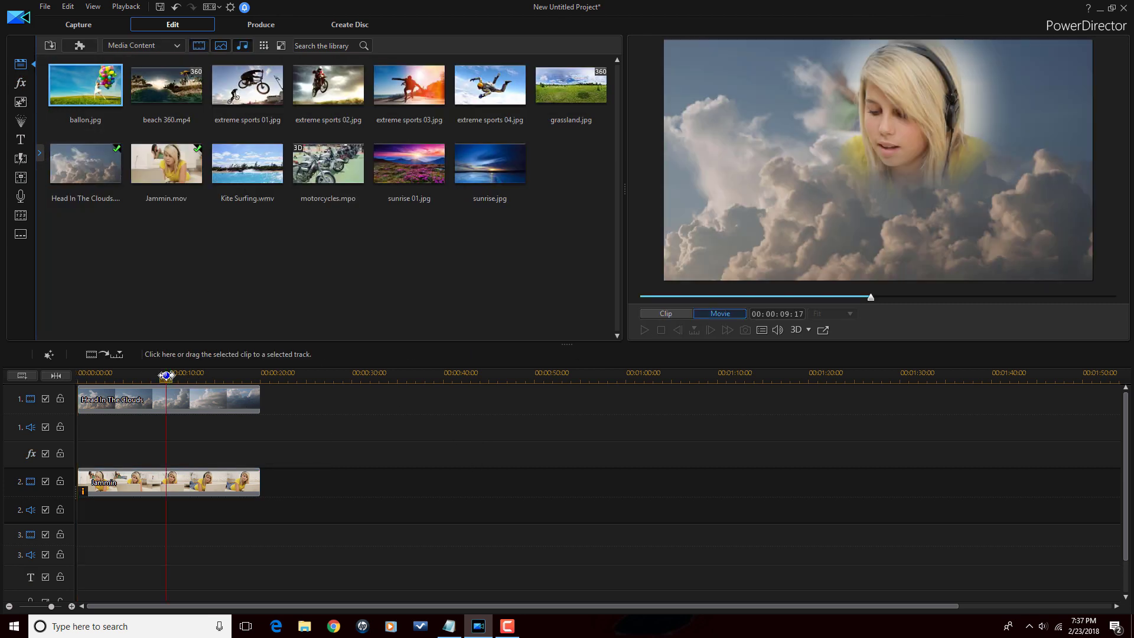